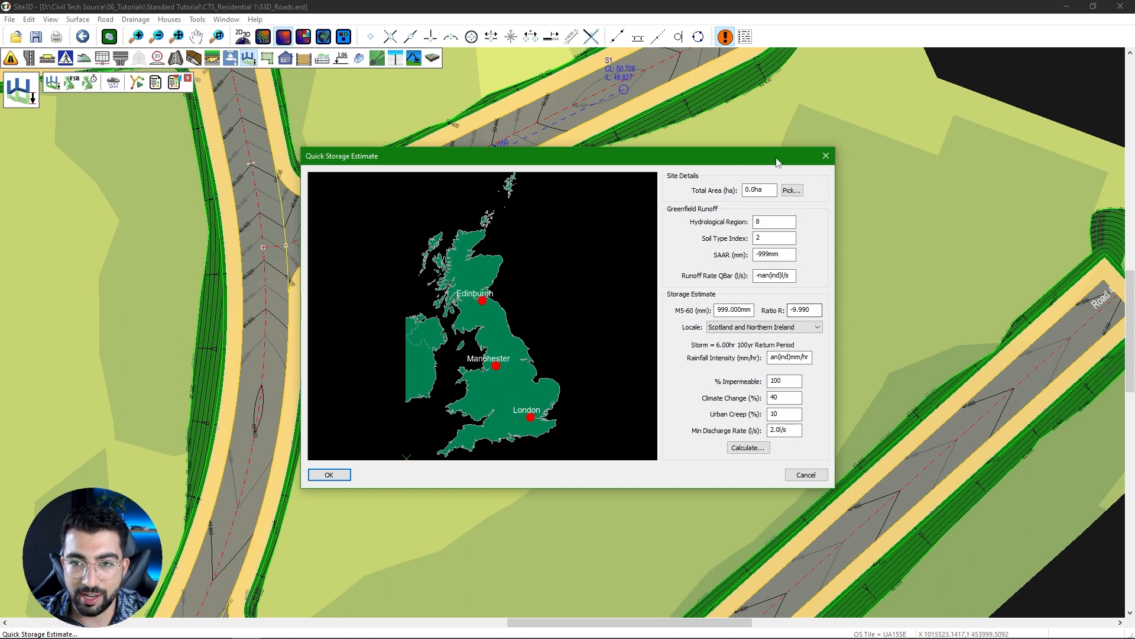
Select Oxford as the site location on the Quick Storage Estimate map.
scroll(515, 440, up, 3)
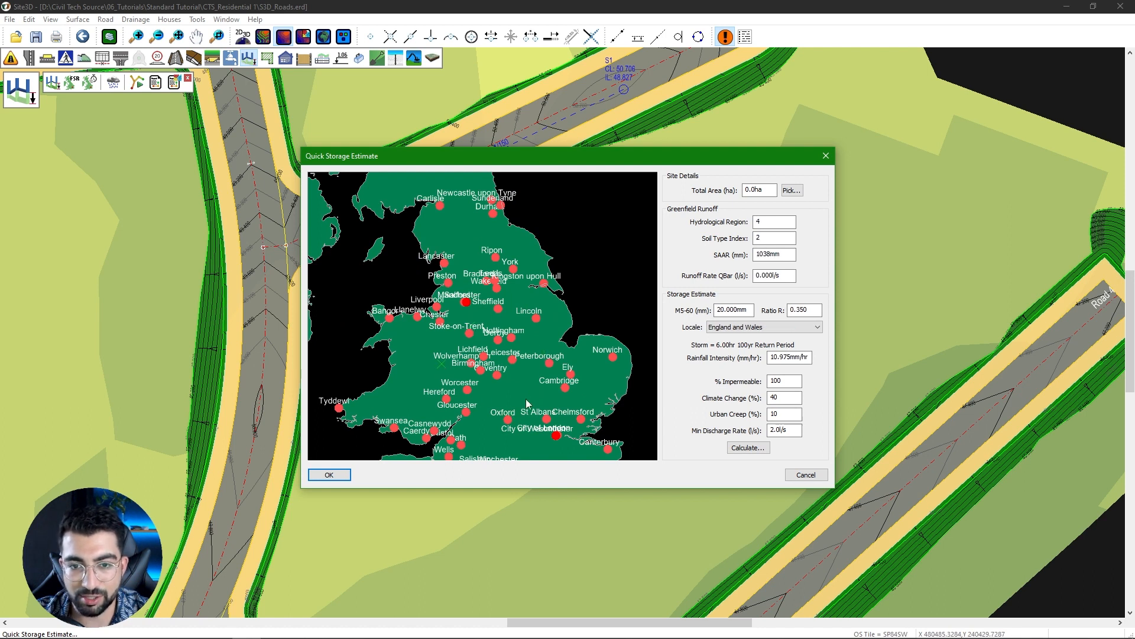
scroll(517, 402, up, 4)
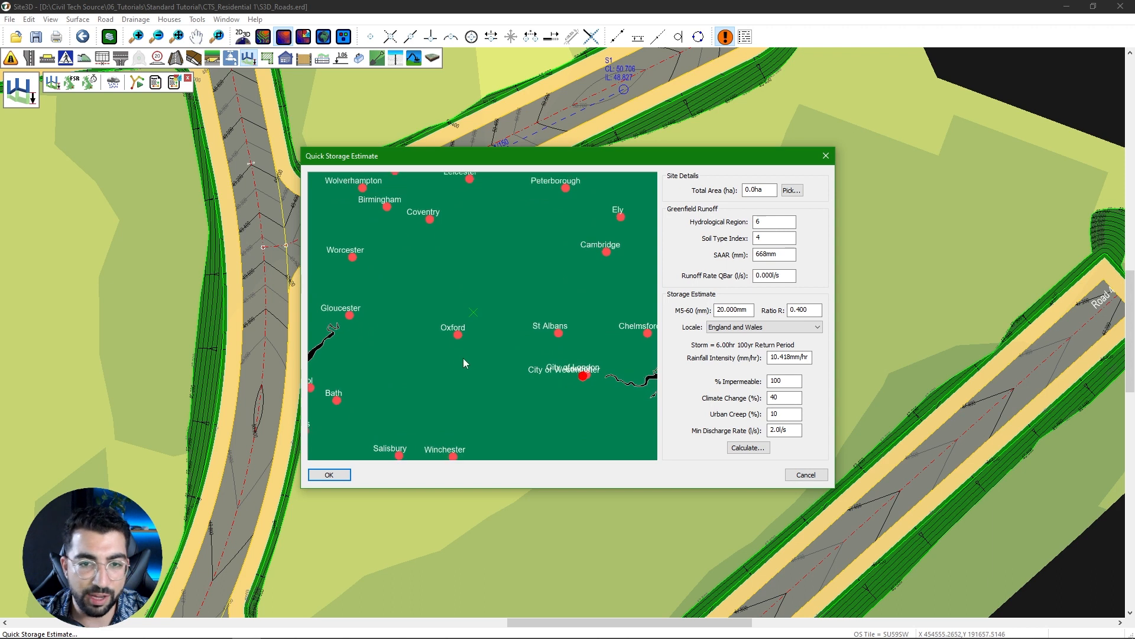
scroll(449, 337, up, 3)
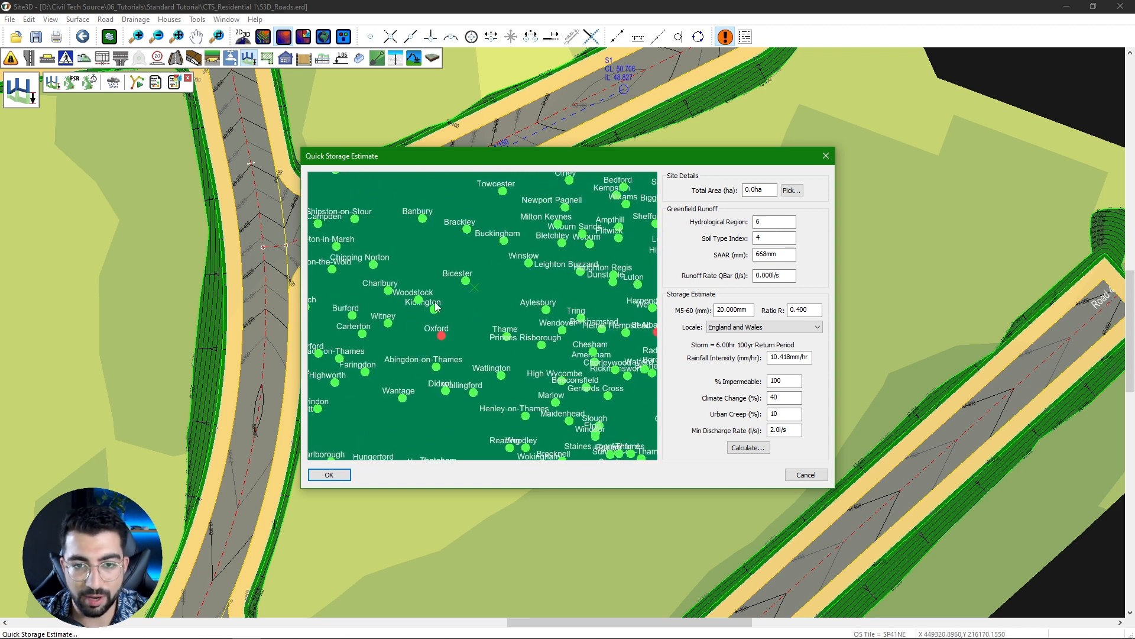
scroll(444, 350, up, 1)
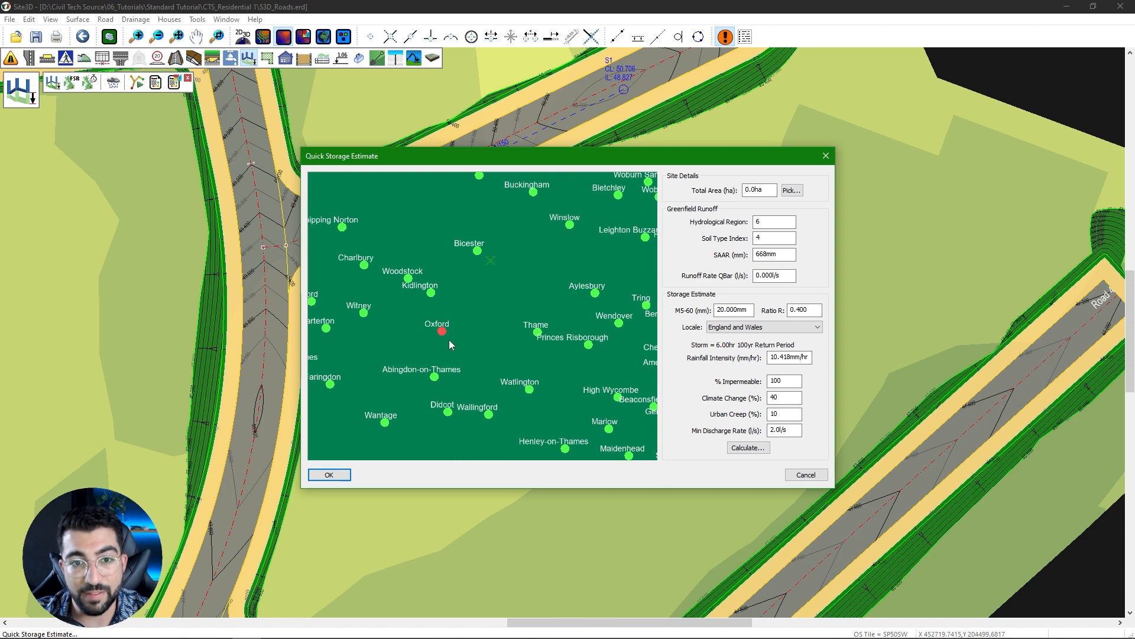
click(442, 335)
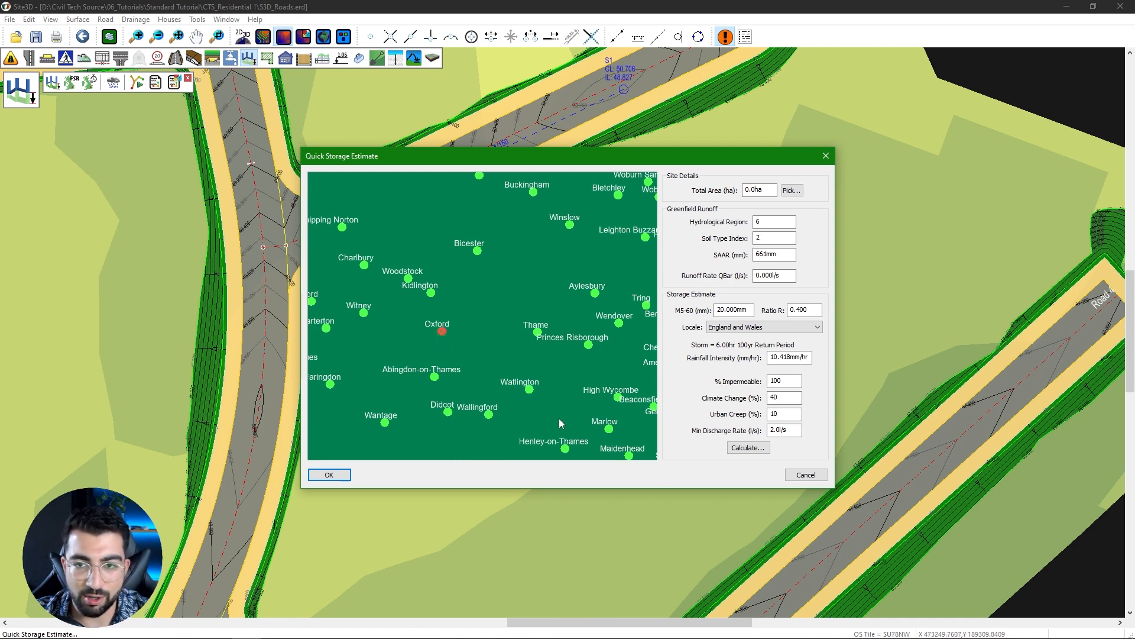
Try total site areas of 2 ha and 10 ha to compare the greenfield runoff rate.
click(789, 191)
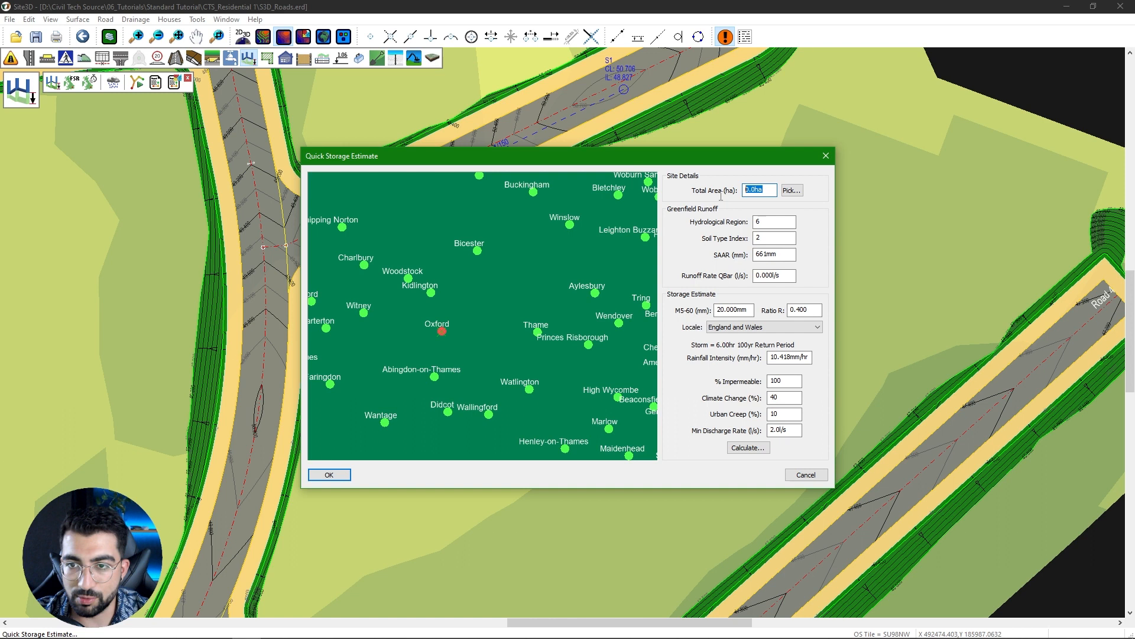
text(2)
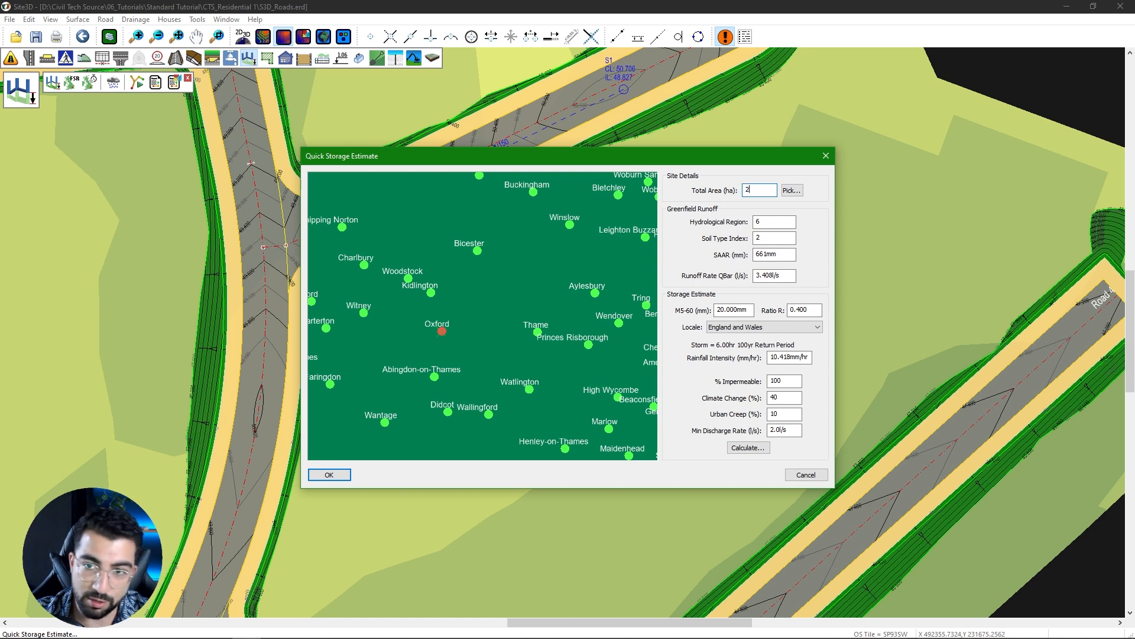
click(774, 255)
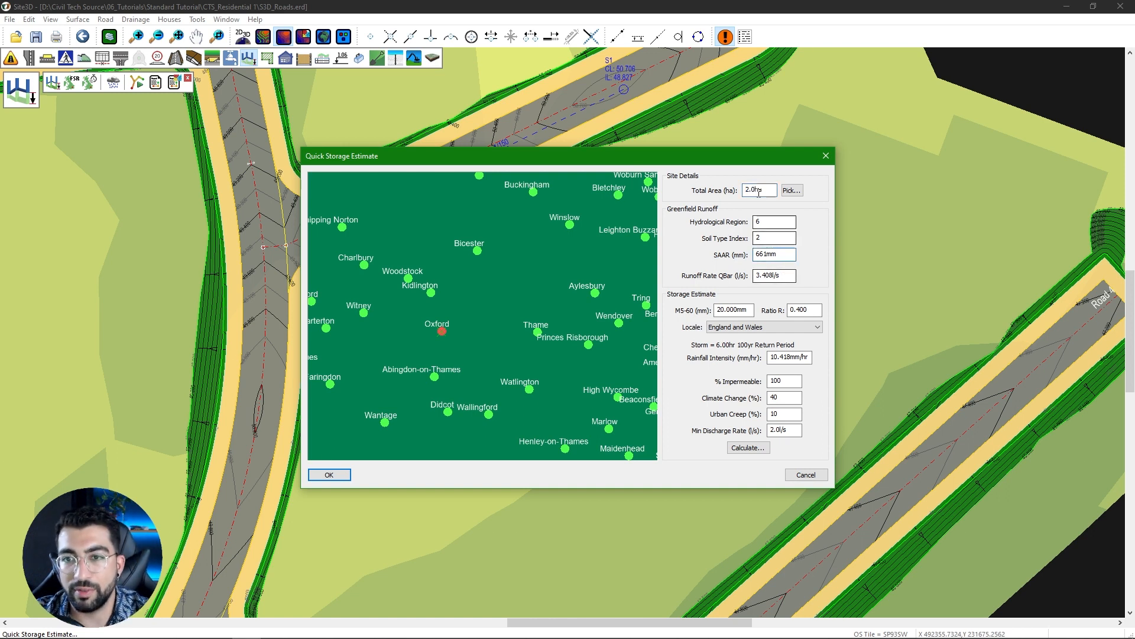
drag(772, 190, 739, 204)
text(3)
text(10)
drag(793, 275, 673, 235)
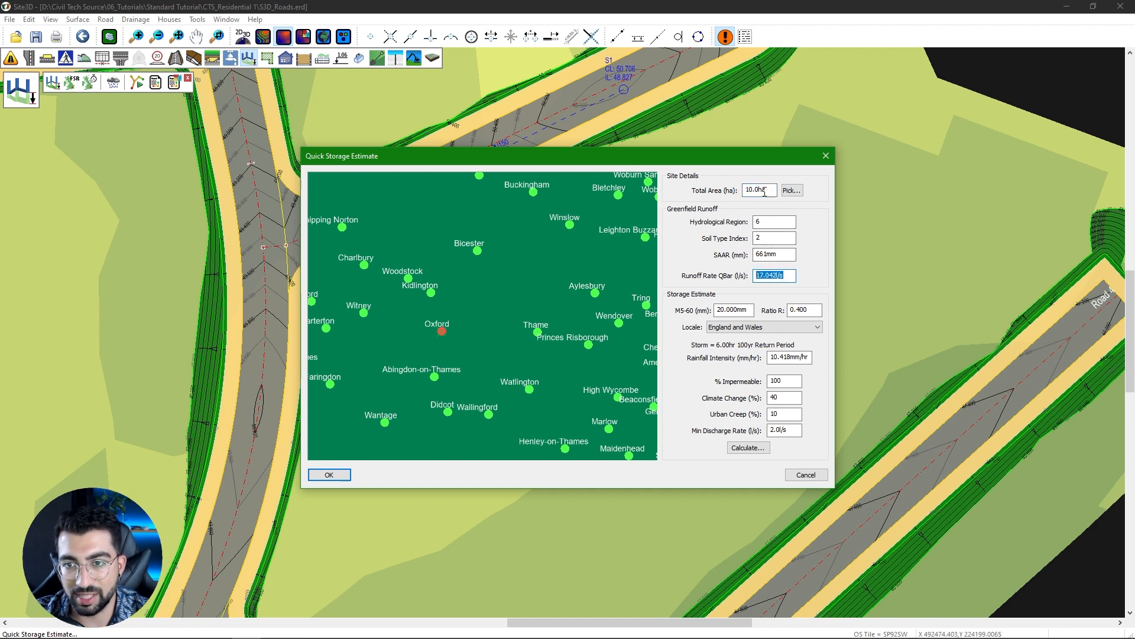
drag(769, 190, 801, 203)
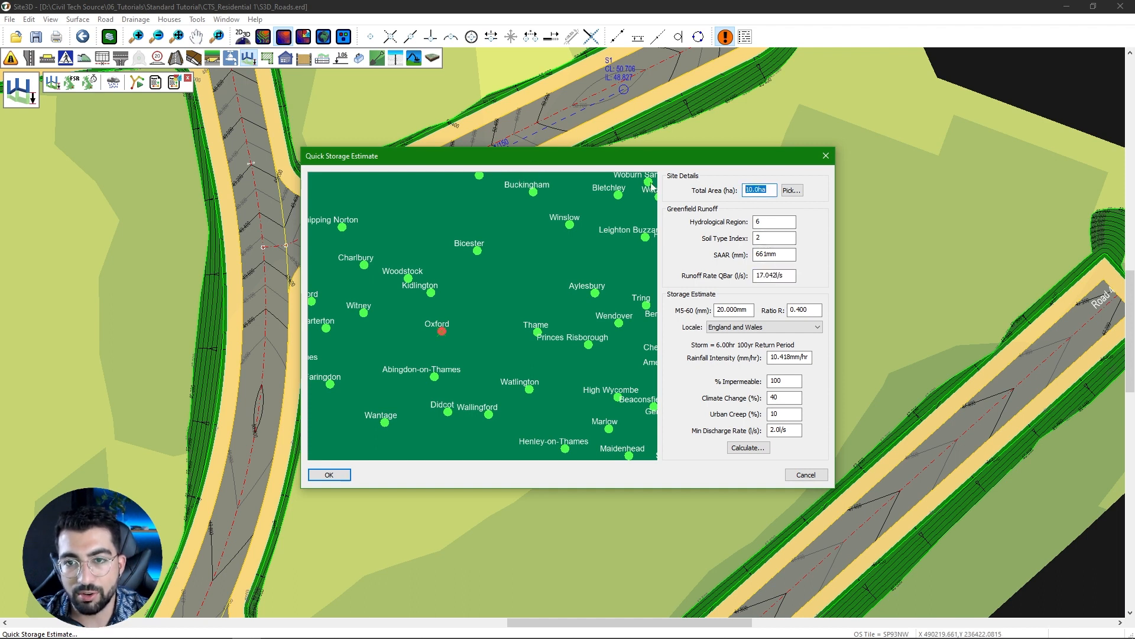
Pick the total area from the drawing by outlining about 1.1 ha around the pond and roads east of the main road.
click(795, 195)
scroll(474, 350, down, 2)
middle_drag(473, 349, 616, 486)
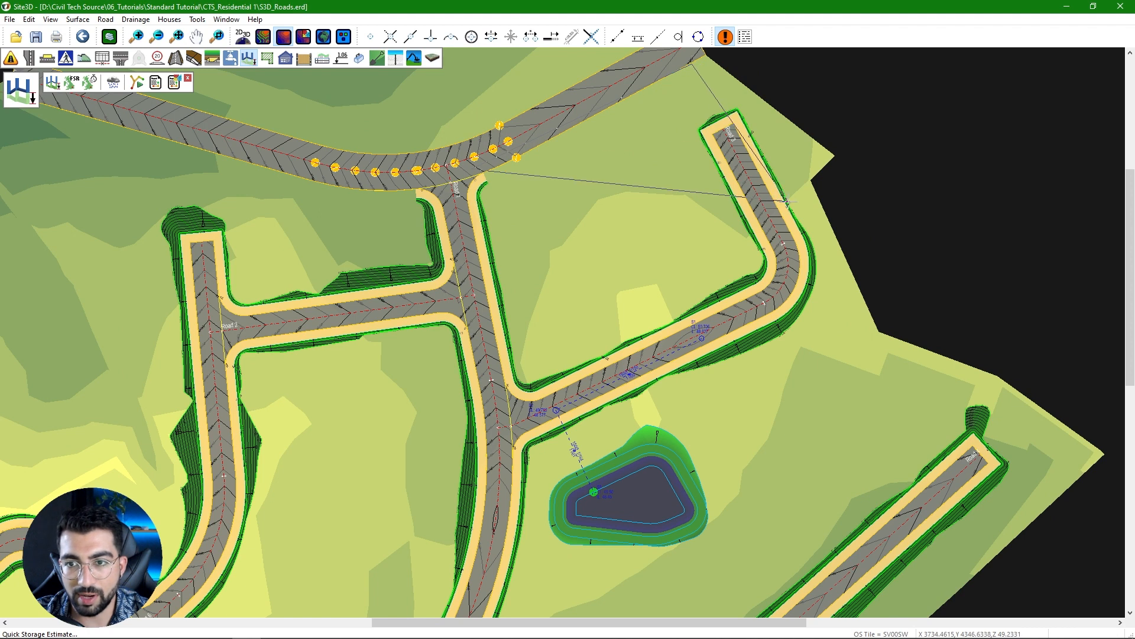
middle_drag(939, 419, 823, 303)
click(894, 357)
middle_drag(817, 390, 917, 176)
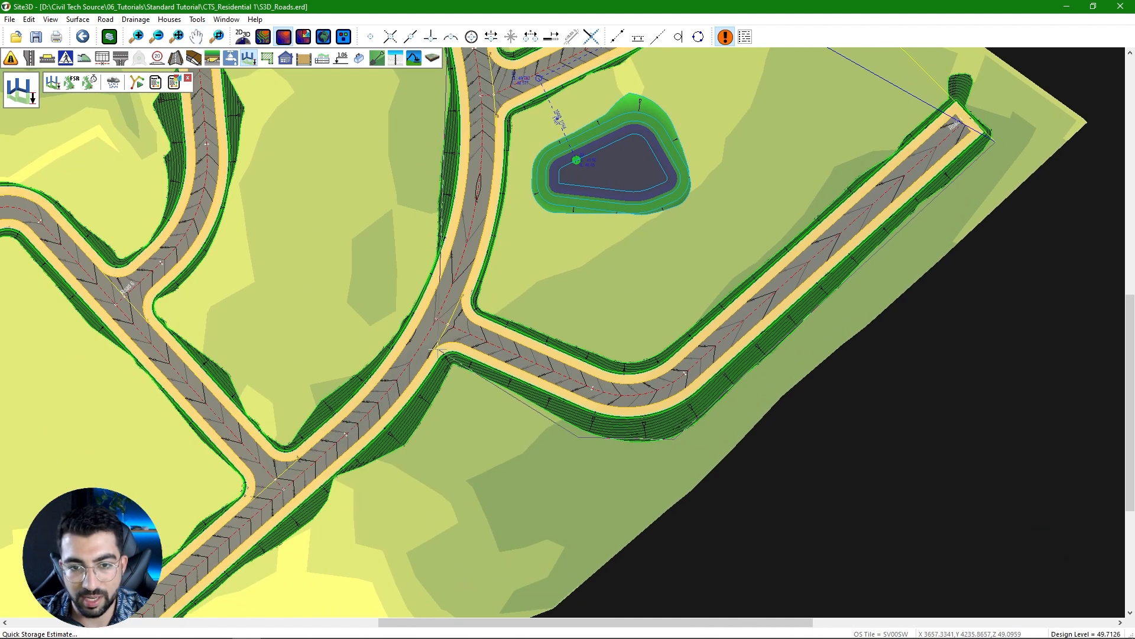
middle_drag(450, 218, 453, 437)
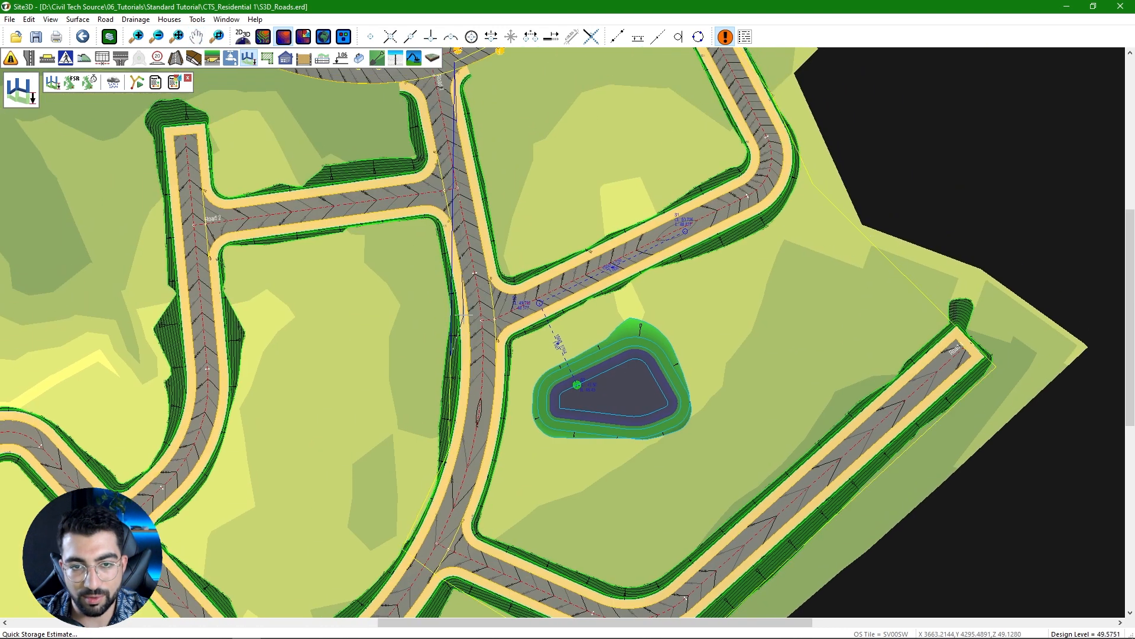
right_click(405, 88)
click(395, 101)
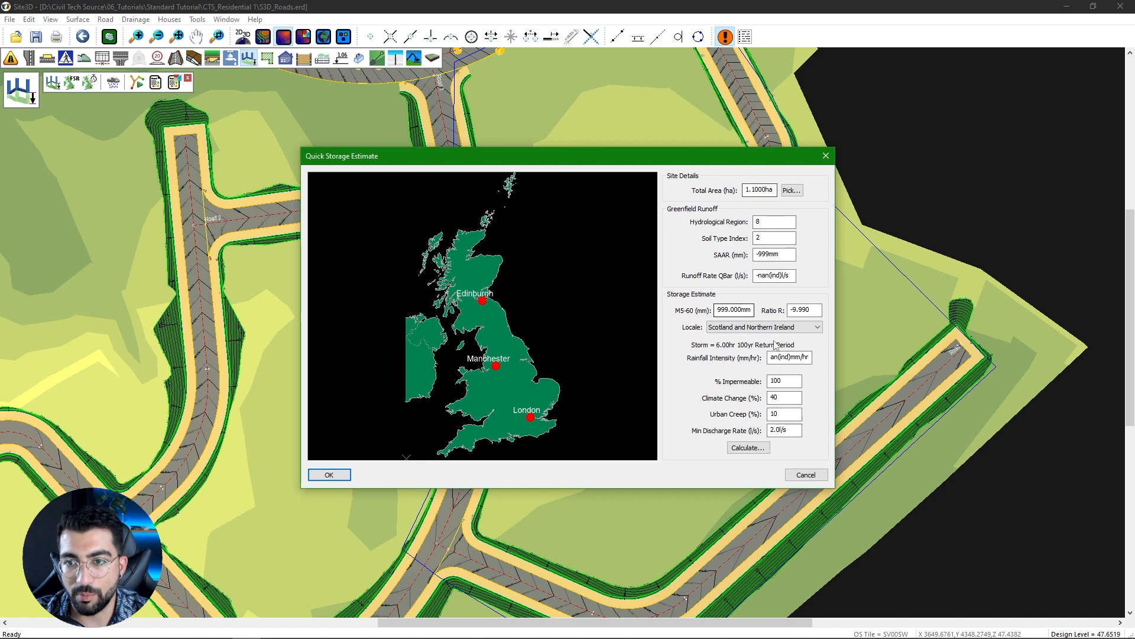
Set the rainfall and soil data for the picked area by choosing the Oxford location on the map.
scroll(509, 408, up, 4)
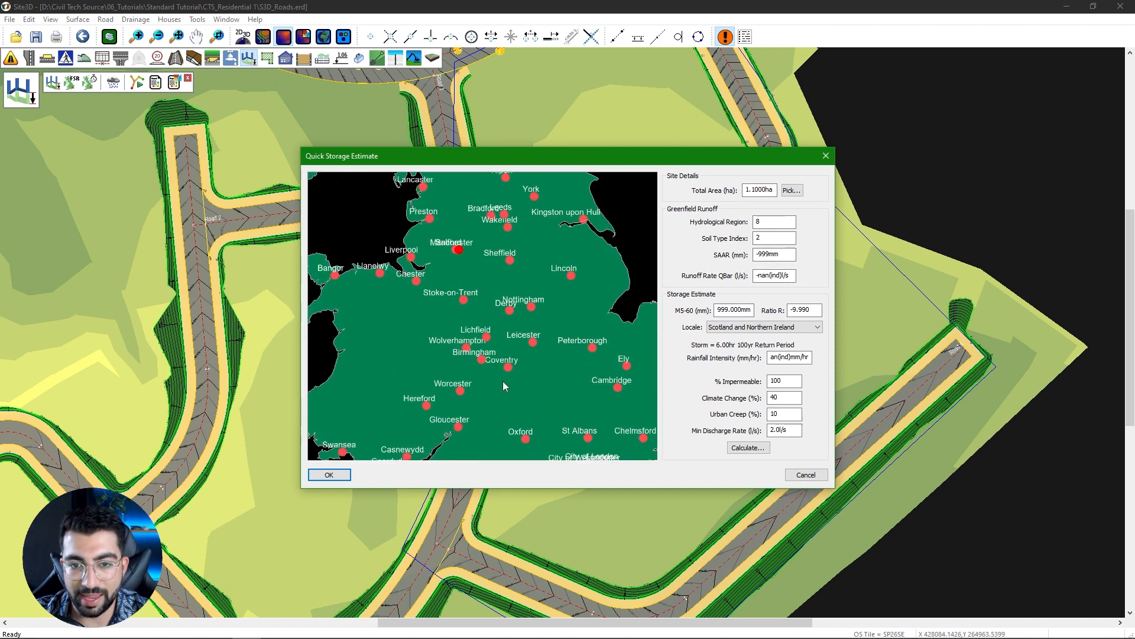
click(528, 442)
middle_drag(557, 379, 508, 258)
scroll(460, 335, up, 2)
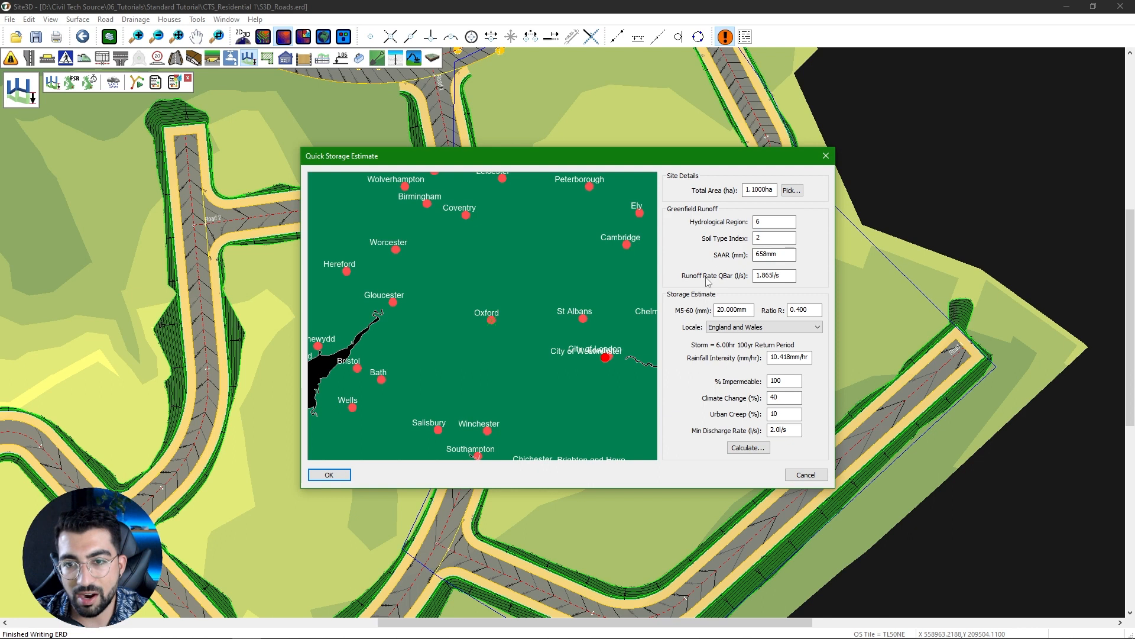
Review the Ratio R, impermeable percentage, climate change, urban creep and minimum discharge rate settings of the storage estimate.
double_click(793, 311)
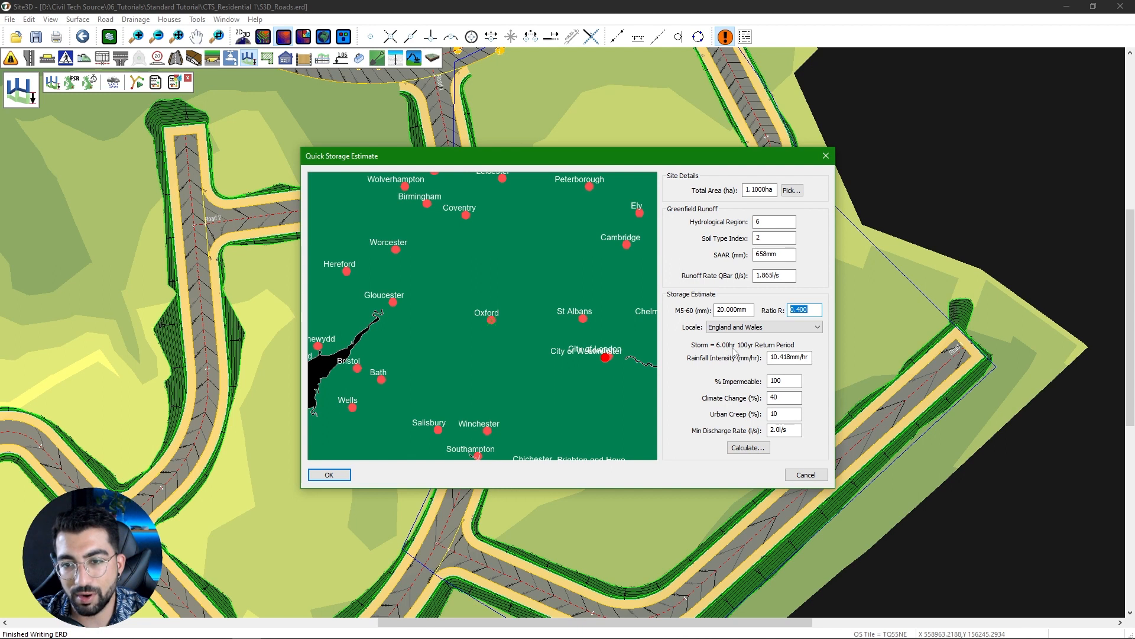
drag(794, 383, 742, 389)
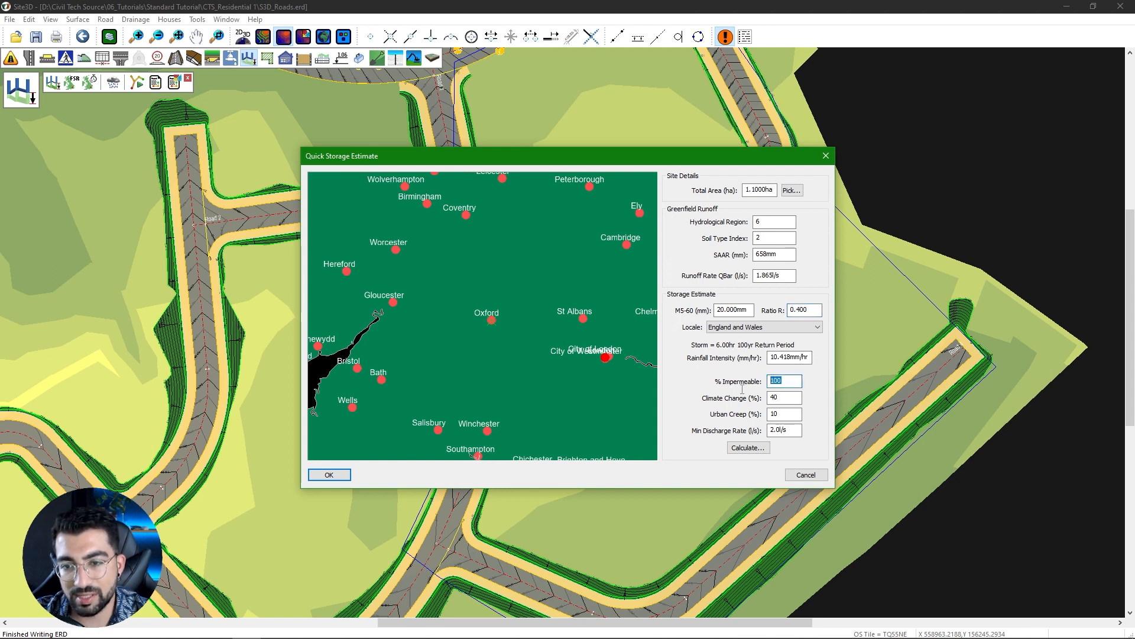
click(798, 399)
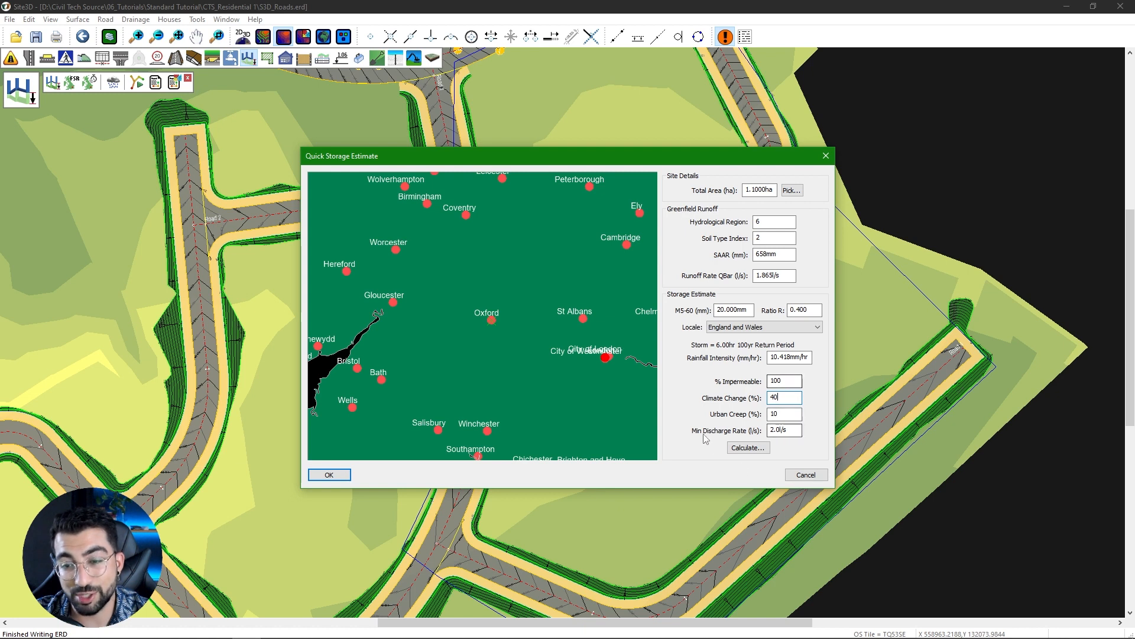
drag(795, 381, 742, 386)
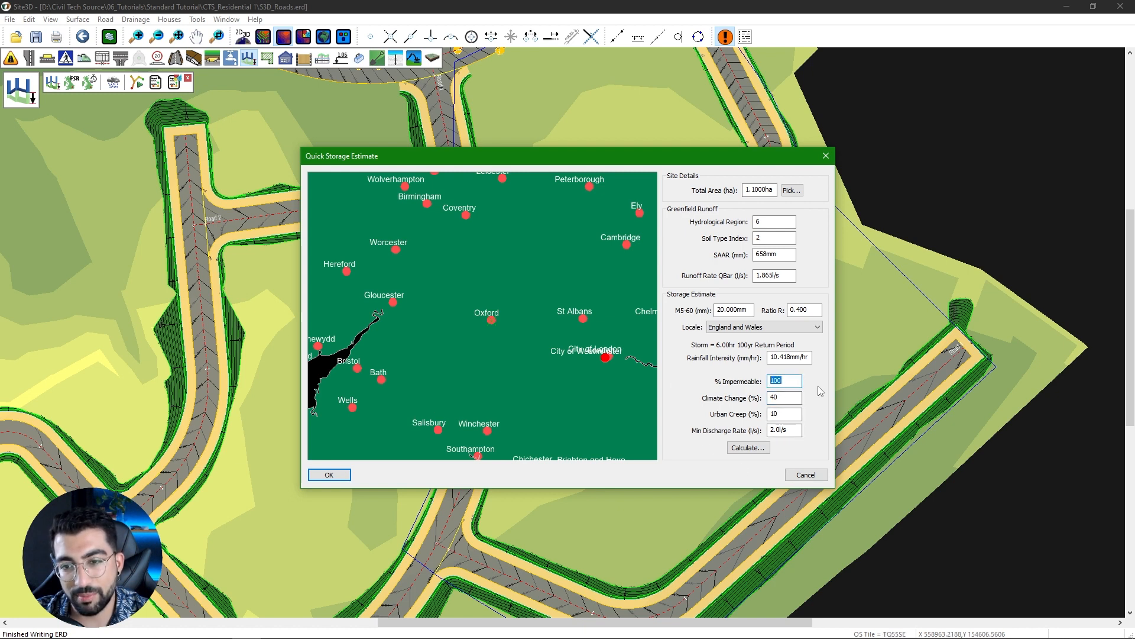
double_click(784, 397)
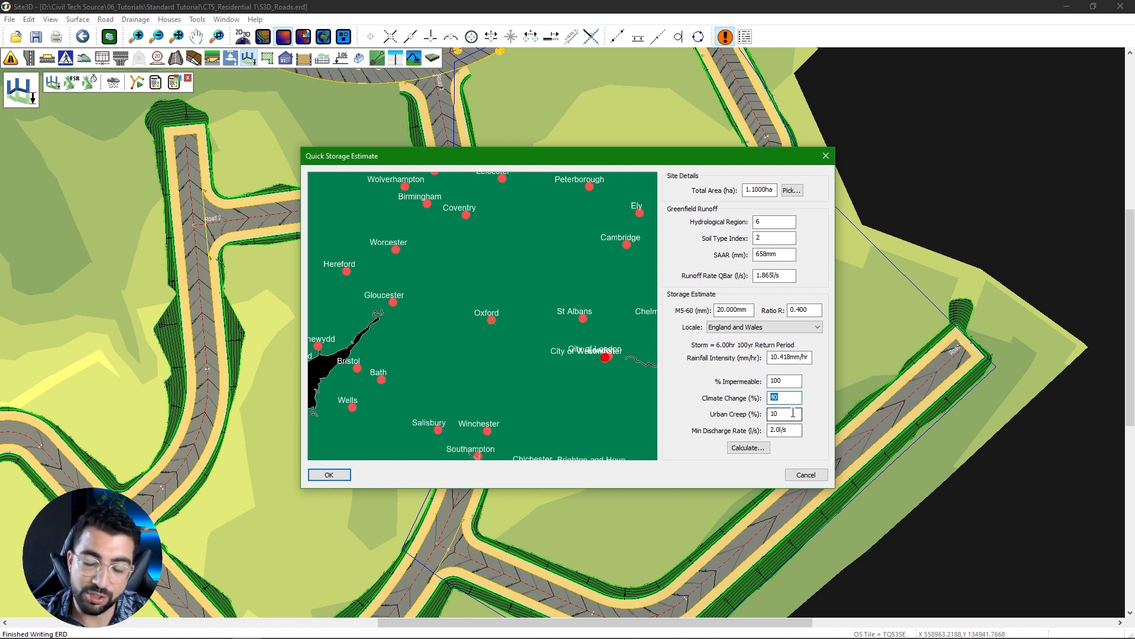
click(775, 413)
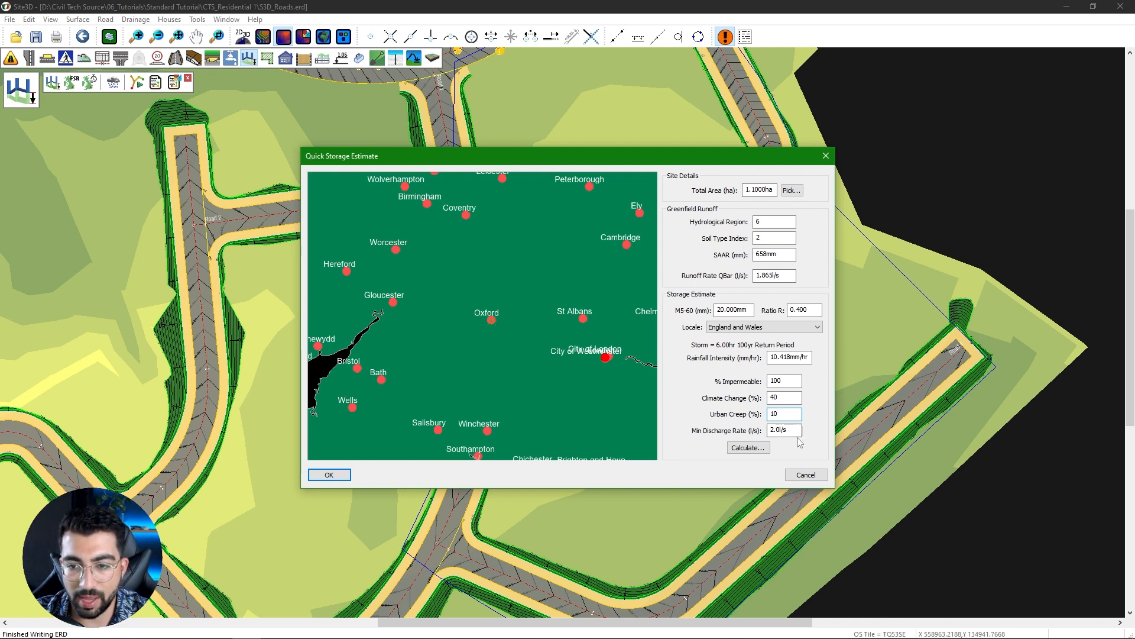
key(Tab)
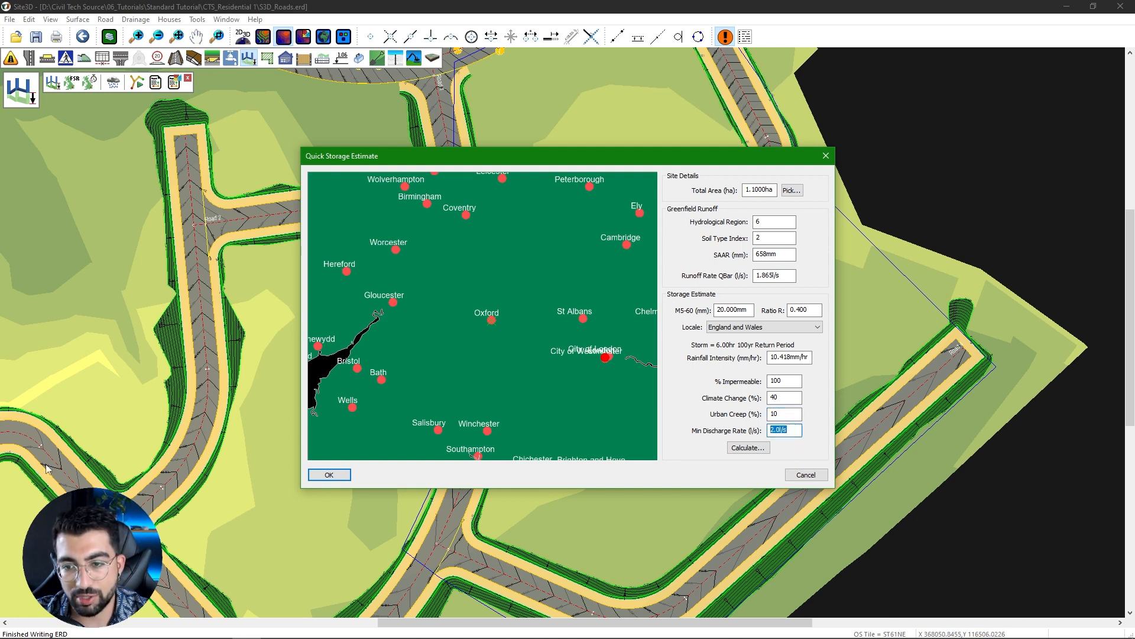
Calculate the storage estimate, check its runoff rate, discharge rate and total storage required, and close the result.
click(746, 448)
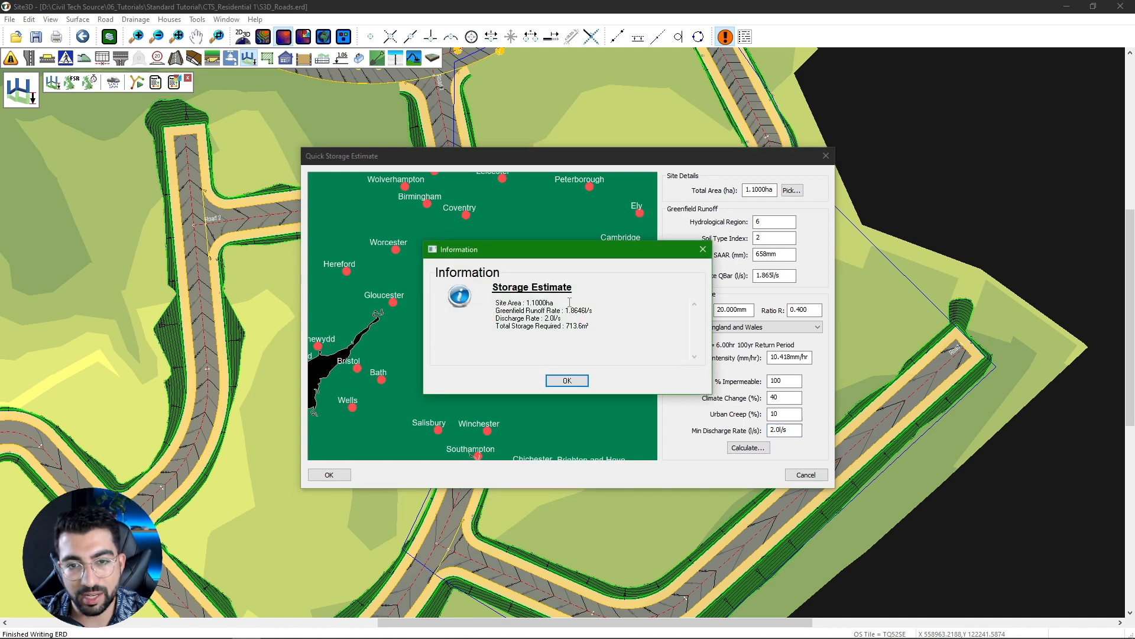
drag(600, 308, 518, 319)
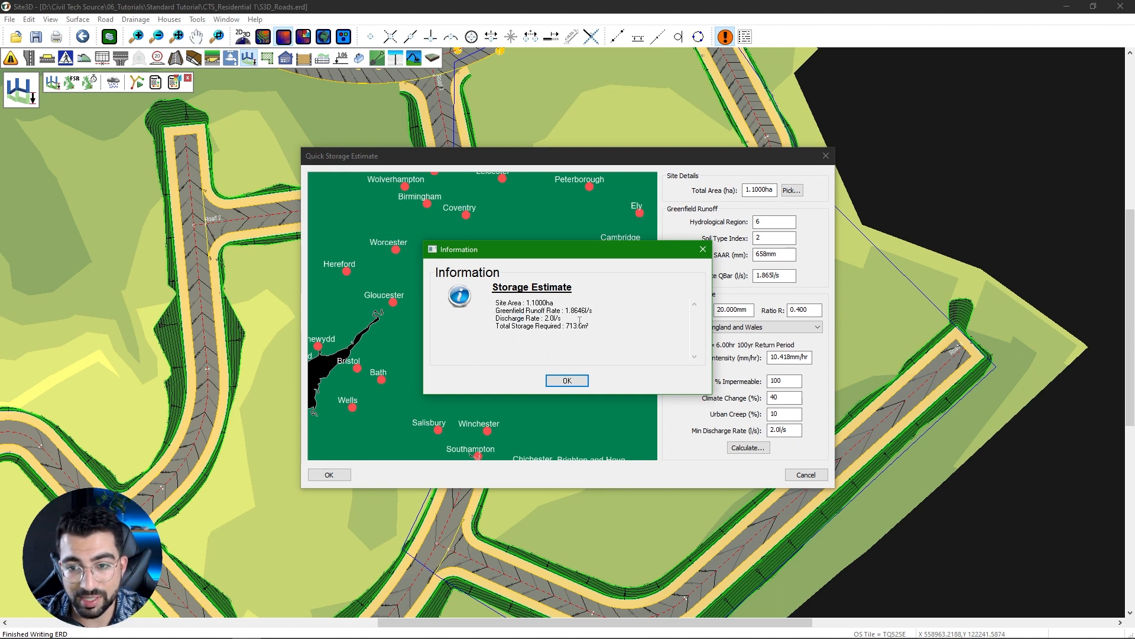
mouse_move(566, 319)
mouse_down()
mouse_move(518, 319)
mouse_move(589, 325)
mouse_move(565, 327)
mouse_up()
click(496, 319)
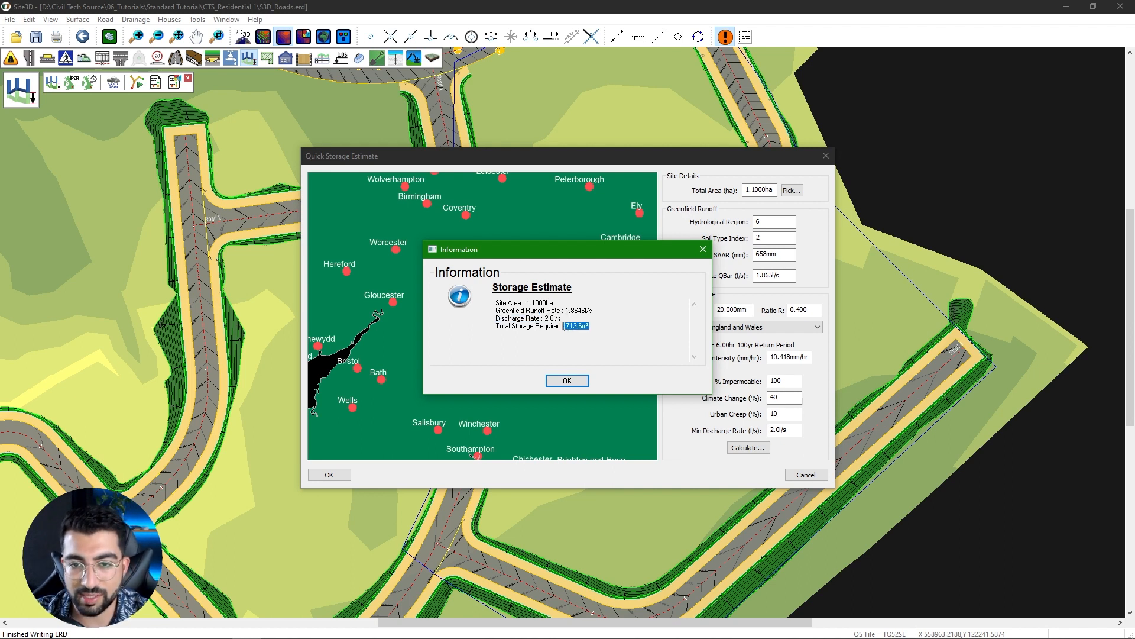
click(567, 381)
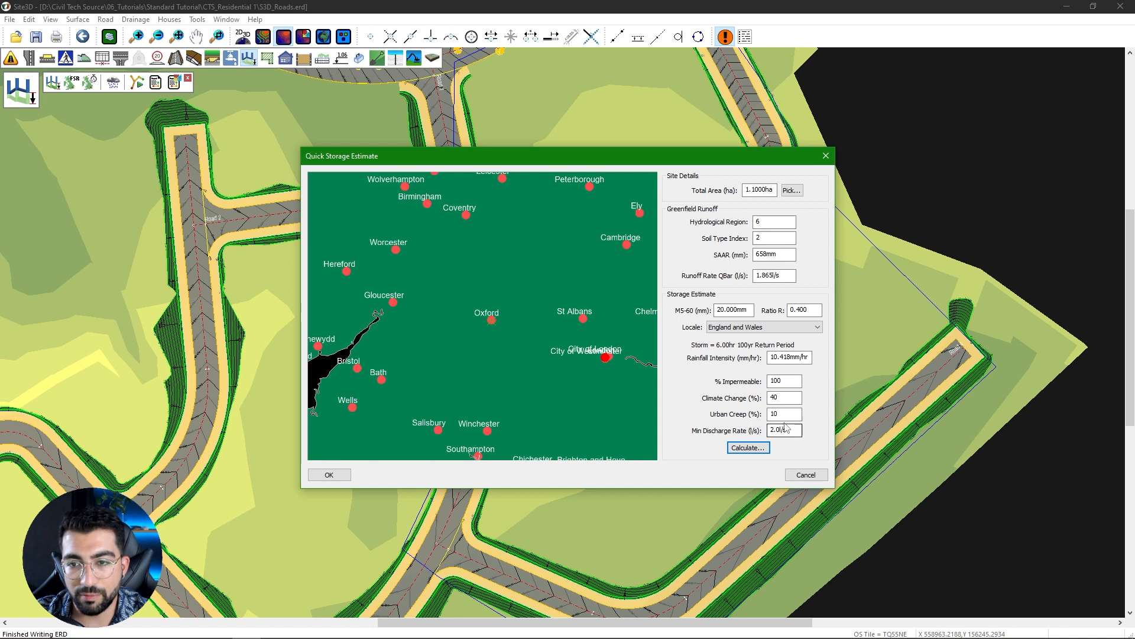
Set the minimum discharge rate to 10 l/s, recalculate the storage estimate and close the result.
text(10)
click(748, 448)
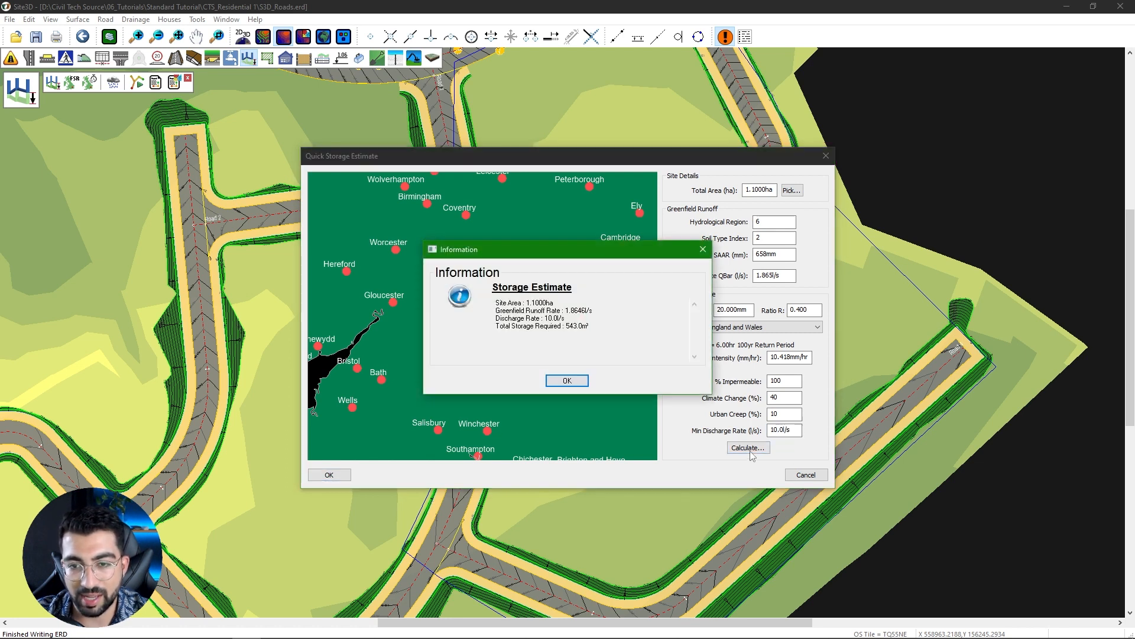
drag(589, 321, 495, 319)
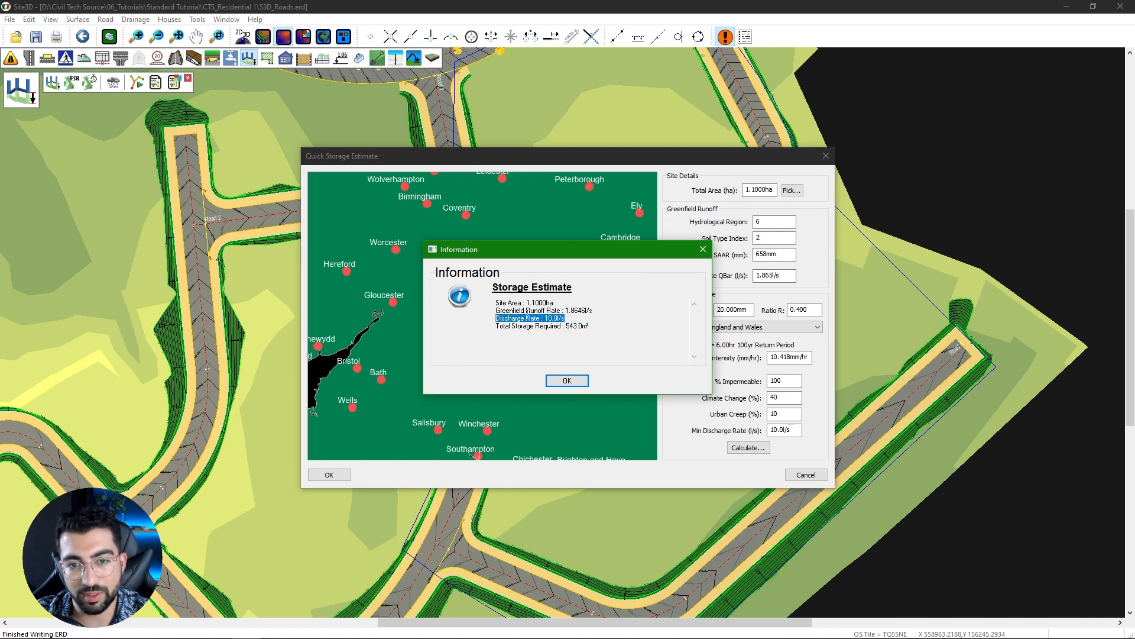
click(567, 380)
Set the minimum discharge rate to 2 l/s and the runoff rate QBar to 10 l/s, and recalculate the storage estimate.
double_click(785, 430)
text(2)
double_click(774, 276)
text(10)
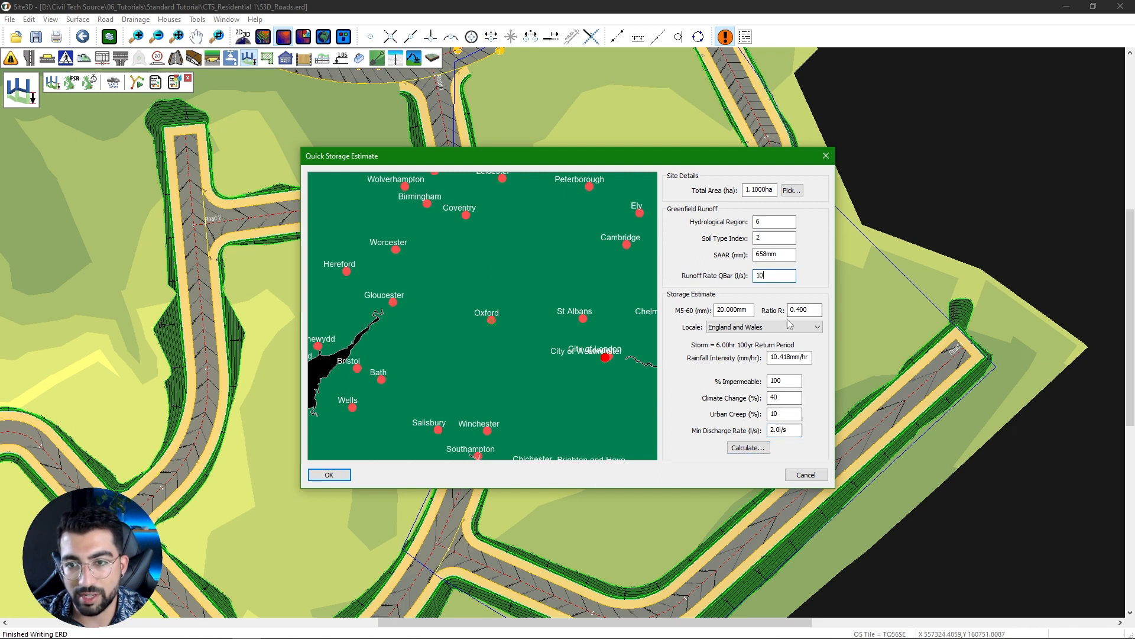
click(749, 447)
drag(594, 312, 491, 309)
drag(576, 317, 481, 321)
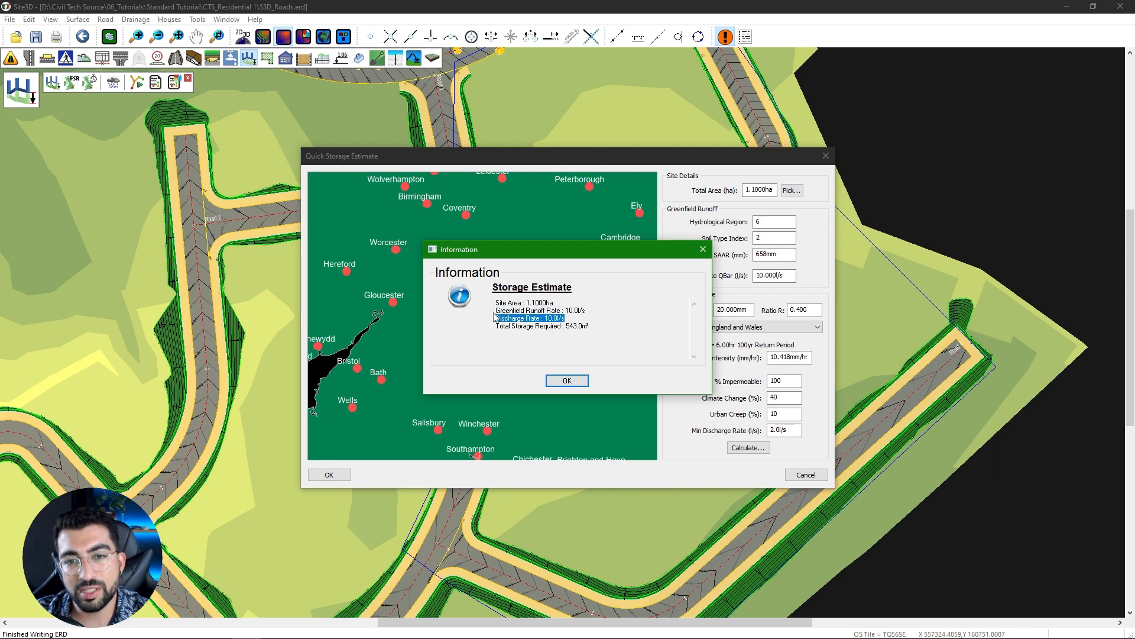
drag(568, 310, 494, 315)
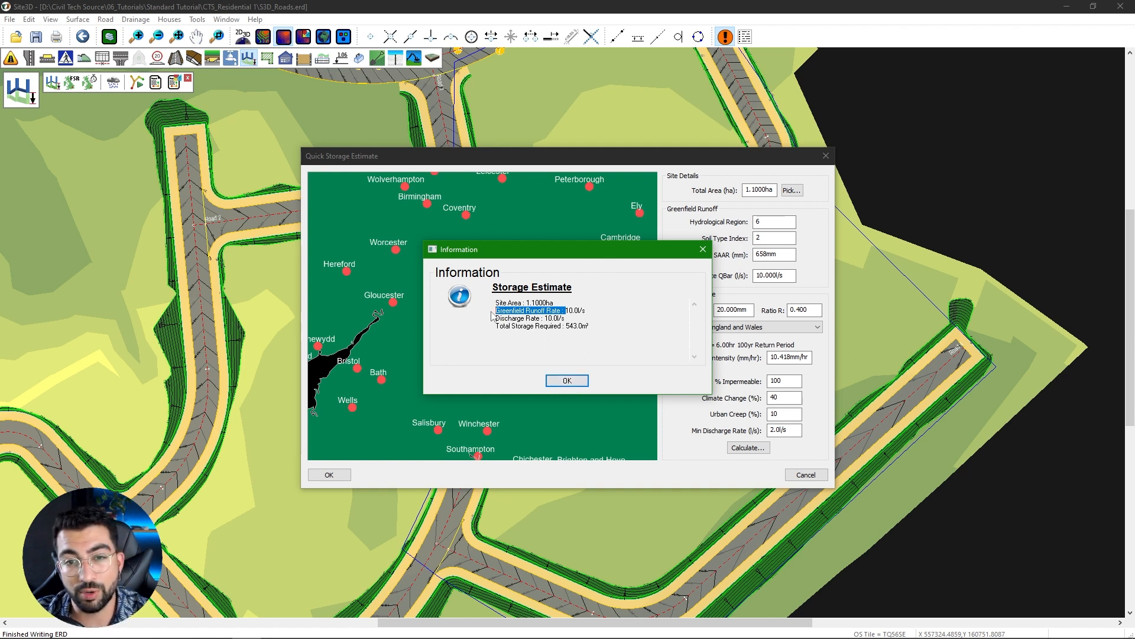
click(582, 381)
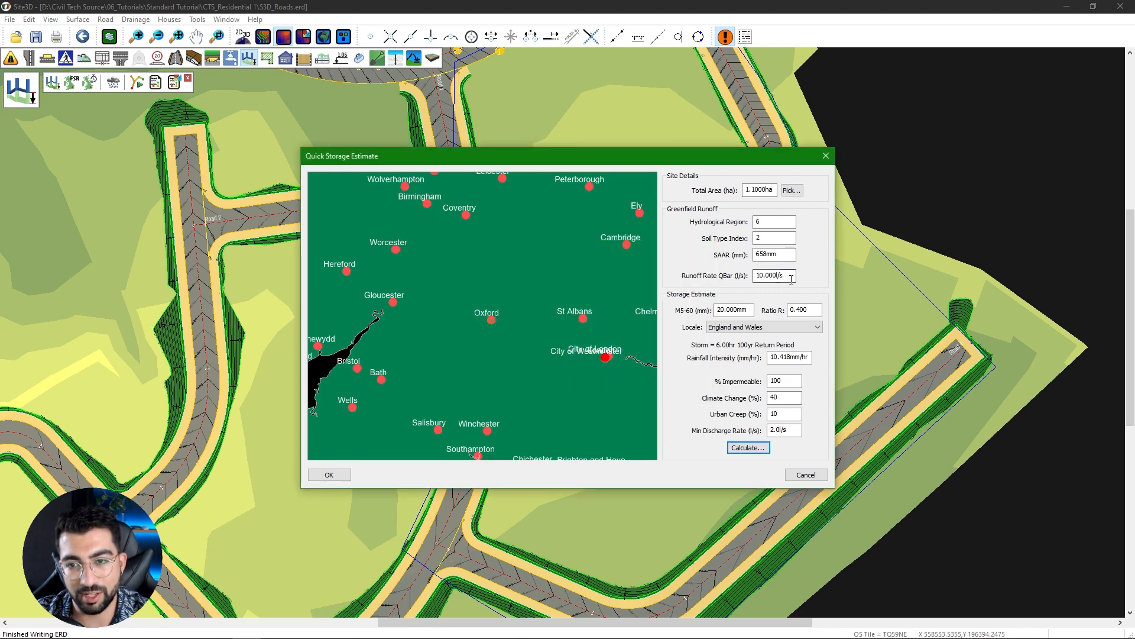
Calculate the storage estimate again, check the total storage required, and close the Quick Storage Estimate.
click(764, 450)
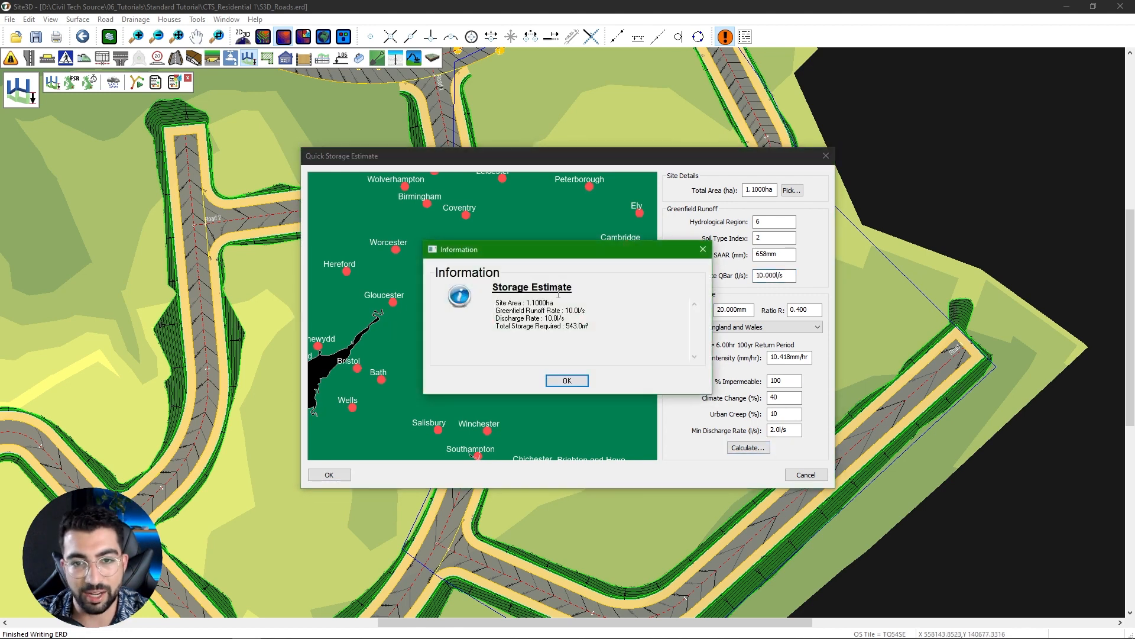
drag(595, 327, 485, 331)
click(557, 383)
key(Escape)
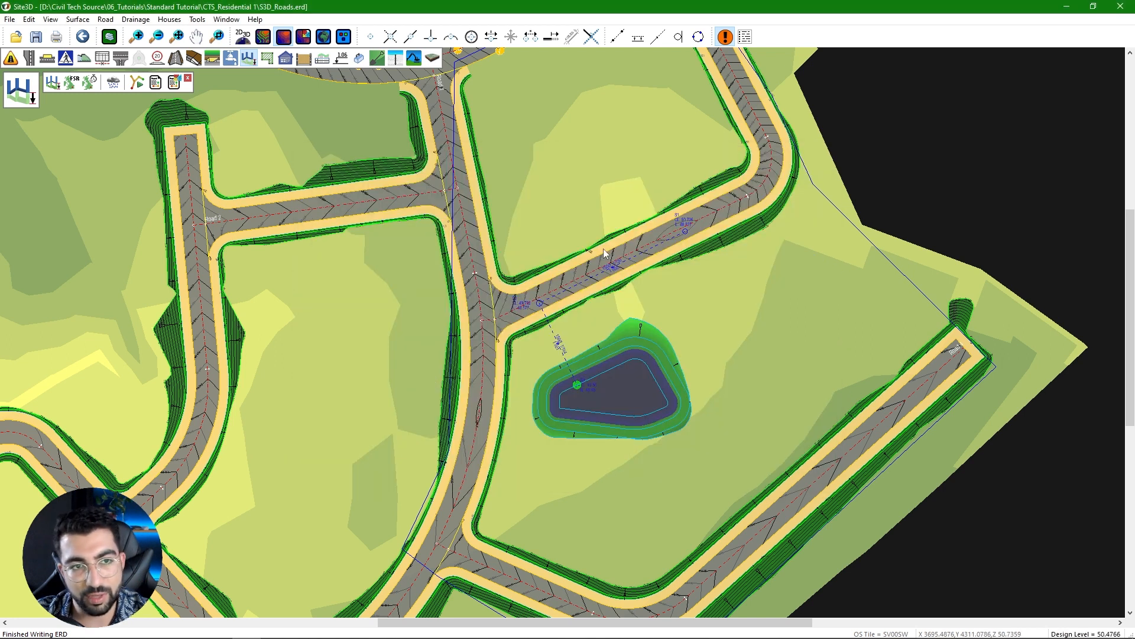
Open the properties of manhole S2 upstream of the pond and add a Hydro-Brake Optimum flow control.
scroll(598, 384, up, 2)
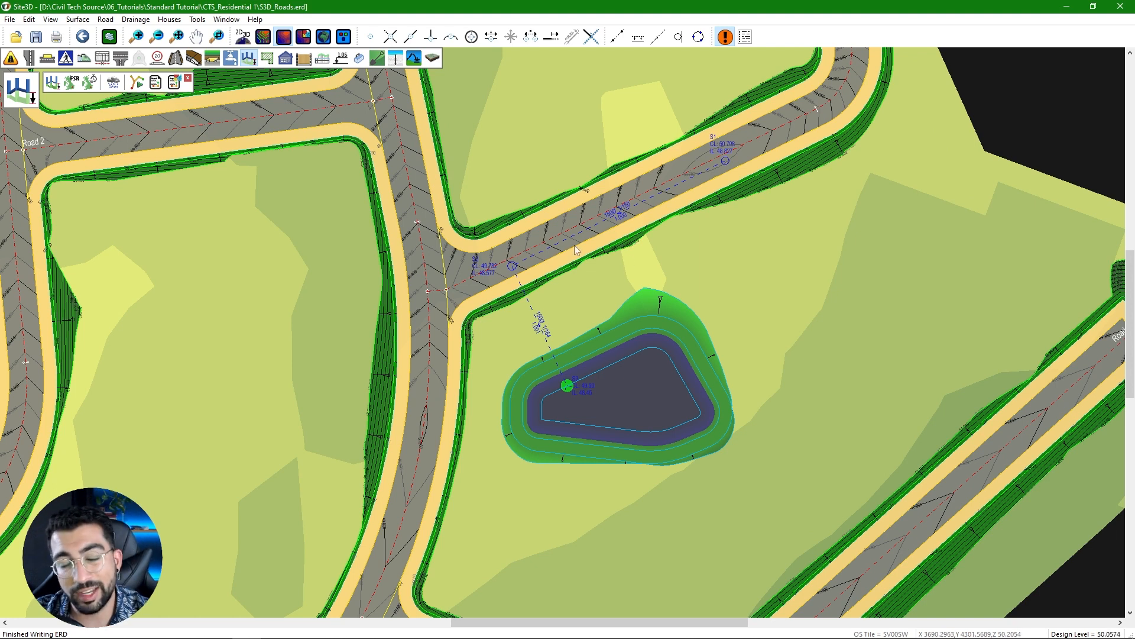
scroll(683, 542, up, 2)
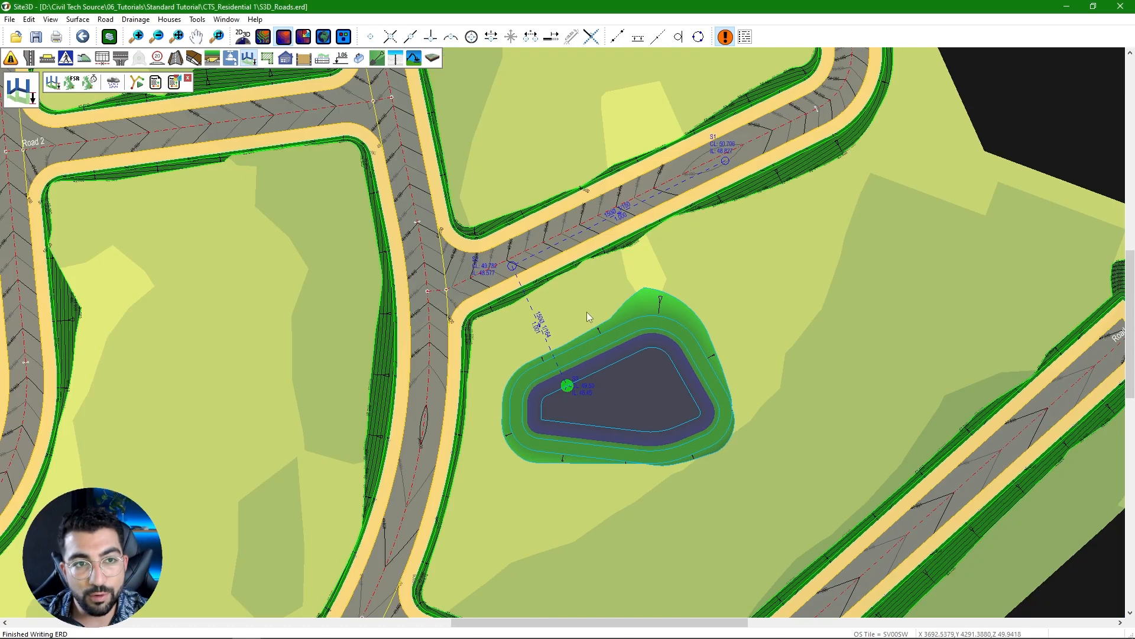
click(229, 61)
click(194, 82)
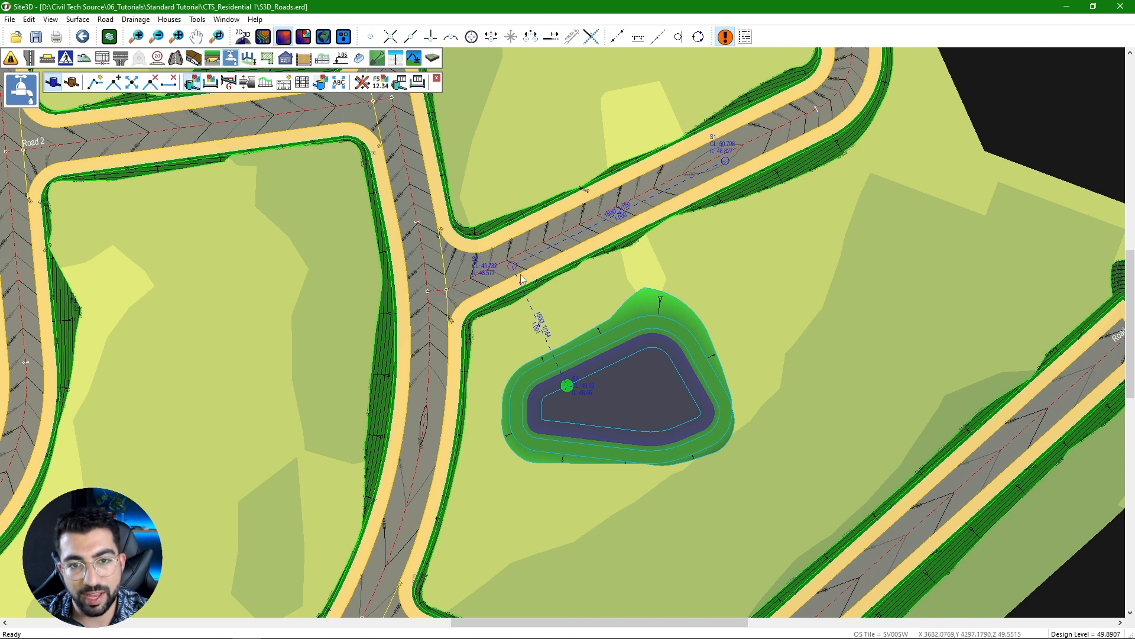
scroll(501, 276, up, 1)
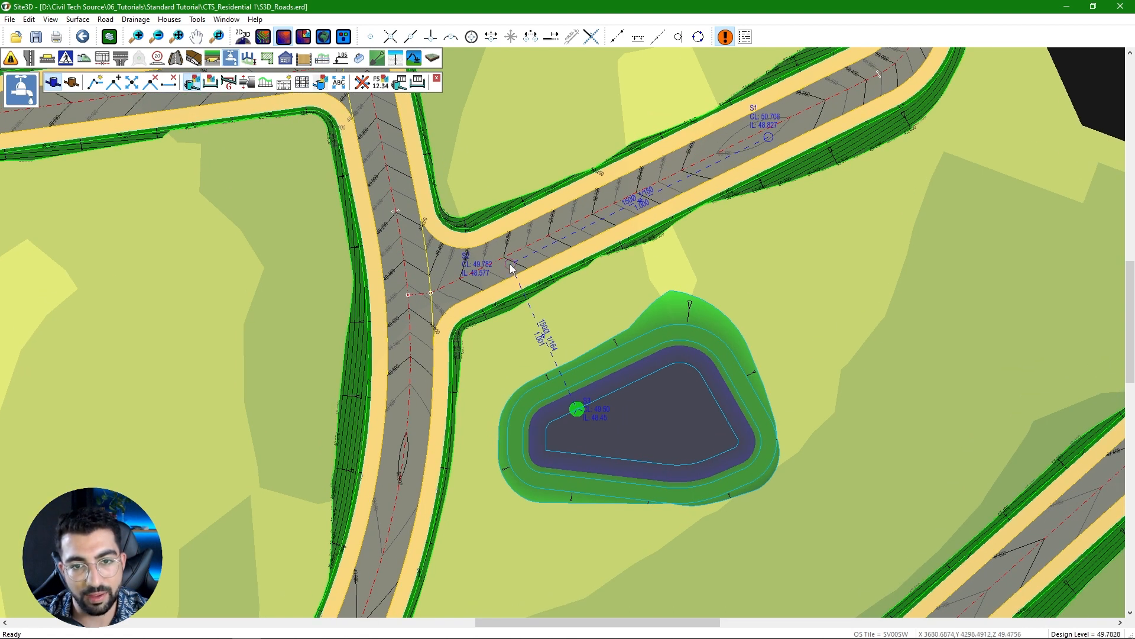
click(584, 412)
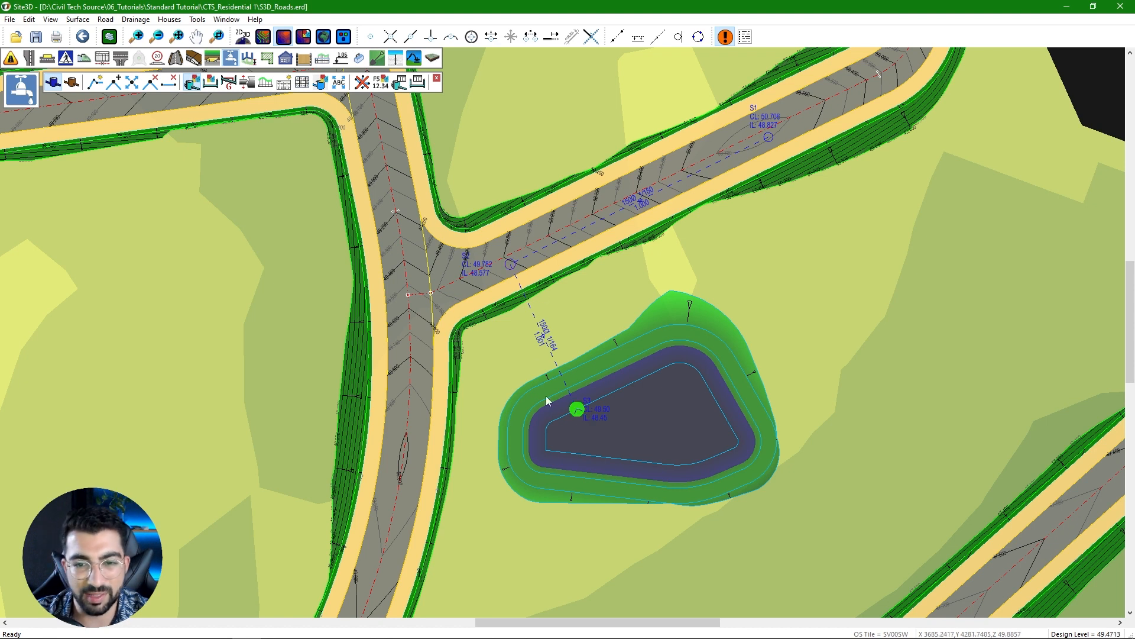
double_click(510, 264)
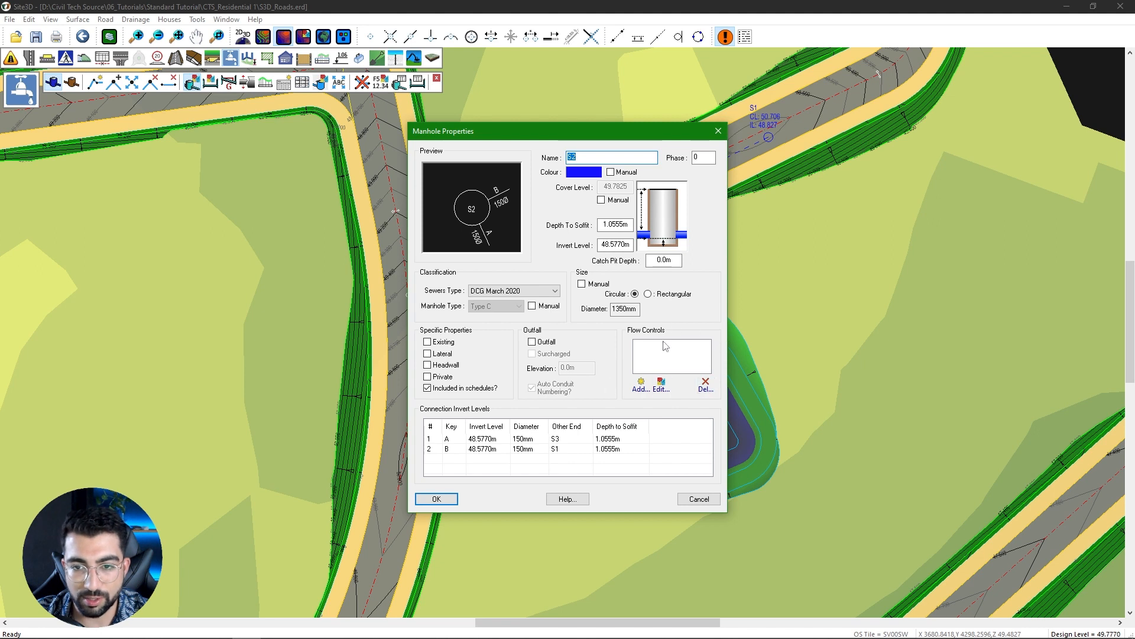
click(642, 387)
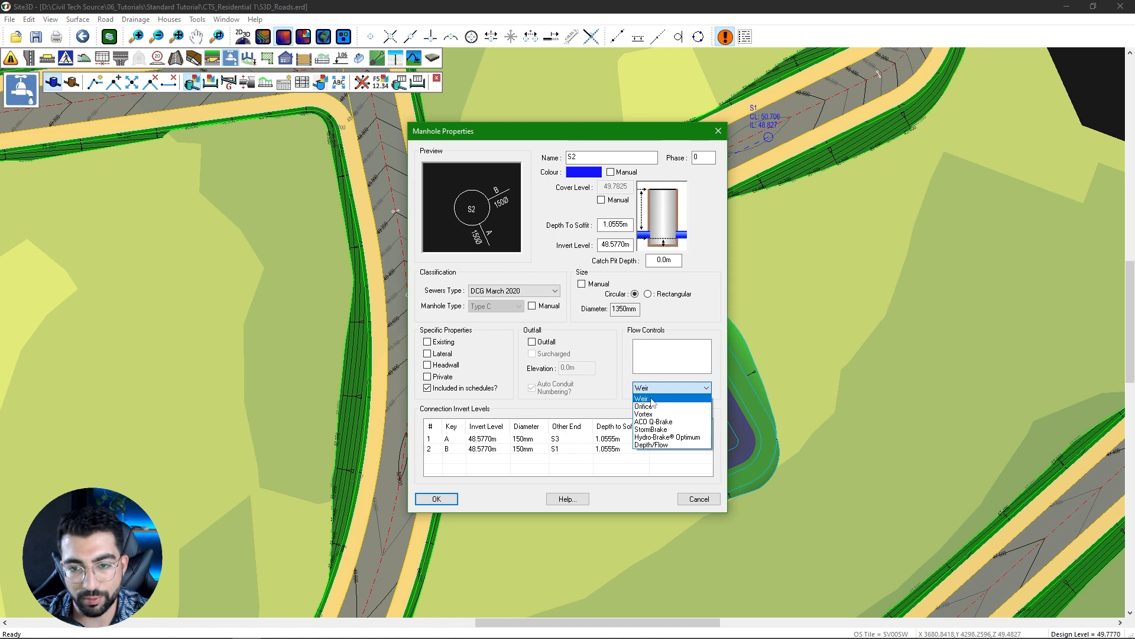
click(660, 438)
Keep the Hydro-Brake Optimum vortex type, set the design head to 1.0 m and the design flow to 10 l/s, and accept the flow control.
click(530, 180)
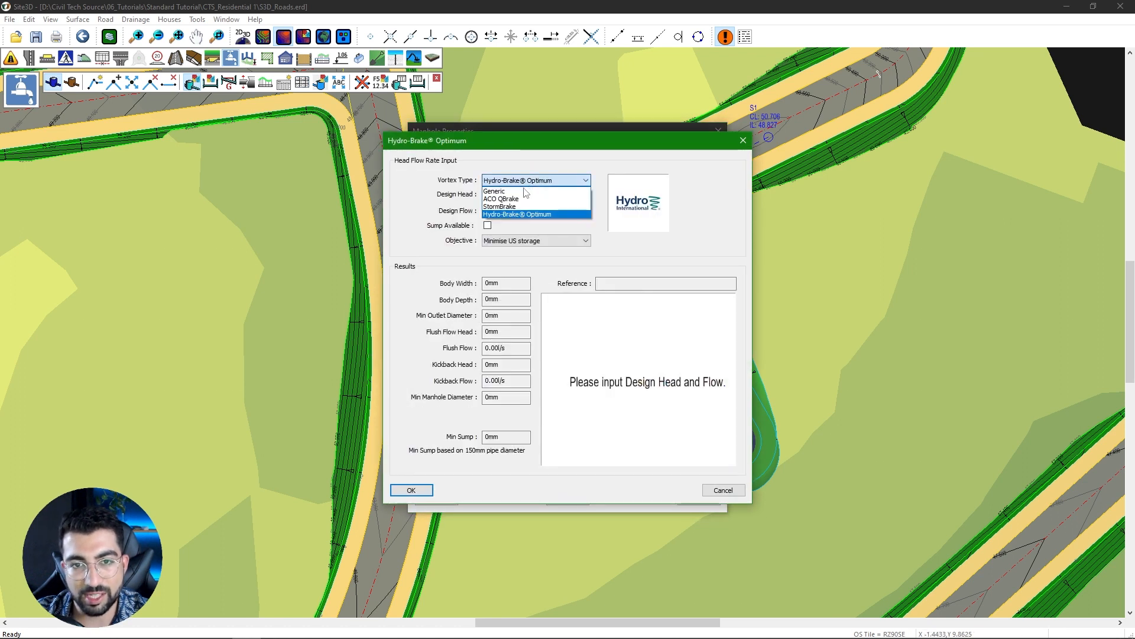
click(536, 159)
drag(521, 194, 319, 219)
text(1.0m)
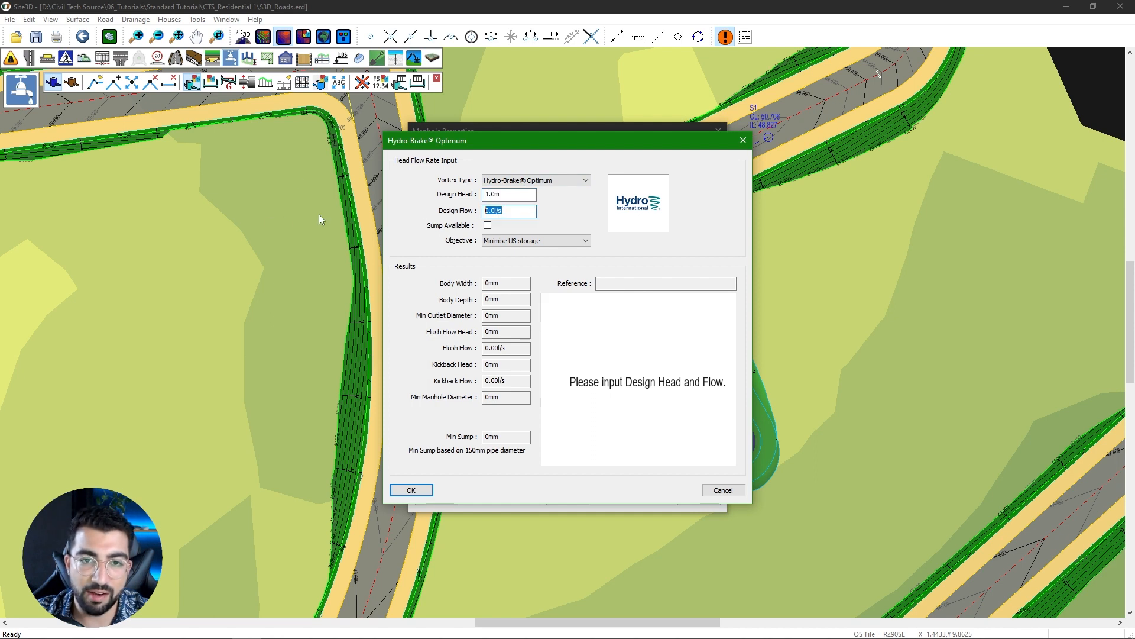
text(10)
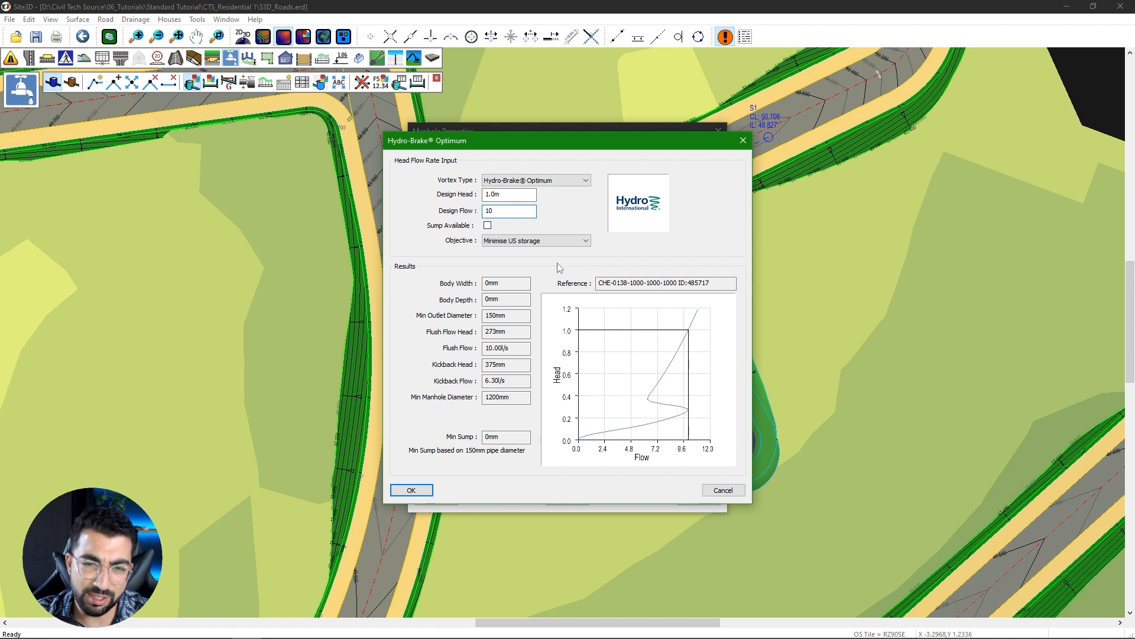
click(504, 196)
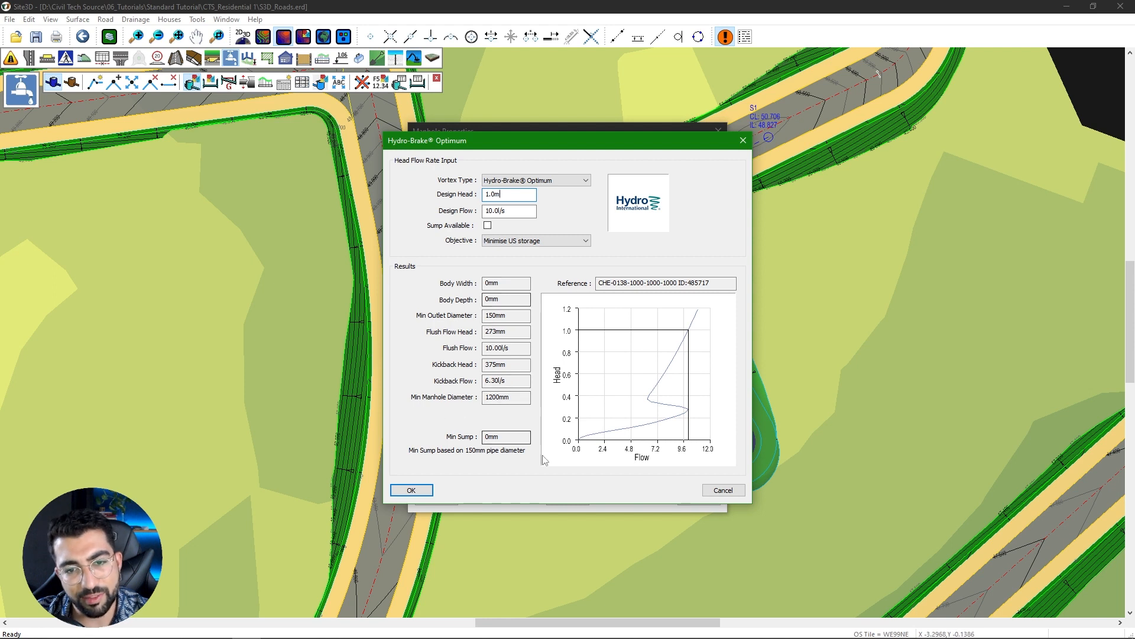
click(411, 490)
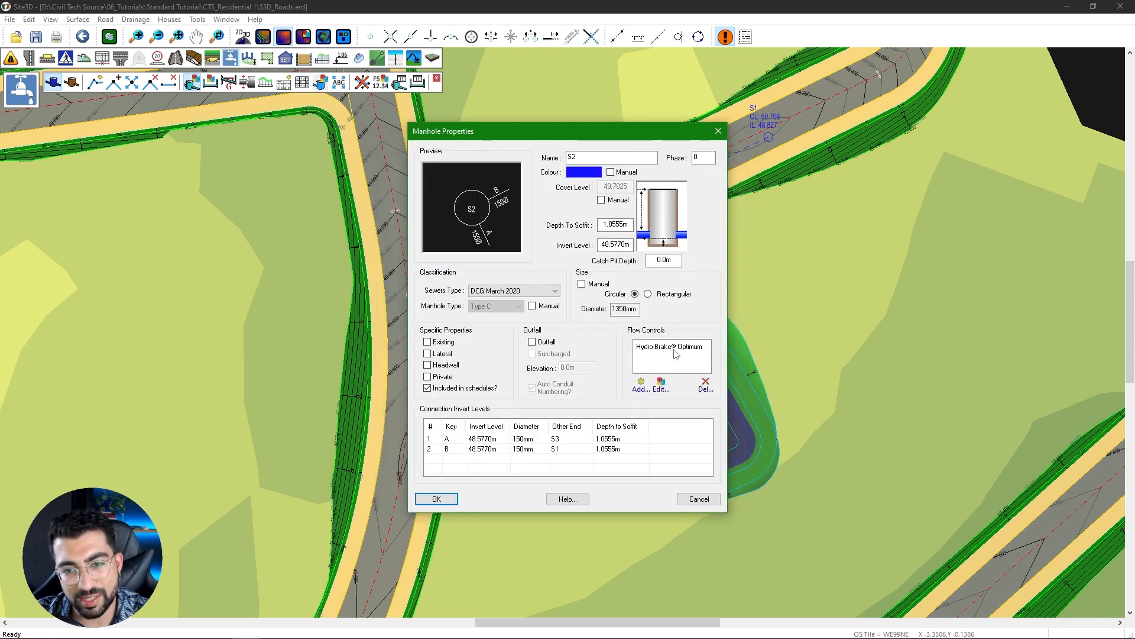
Add a weir flow control to manhole S2 with an invert offset of 1 m and a width of 0.1 m, and accept the manhole properties.
click(698, 349)
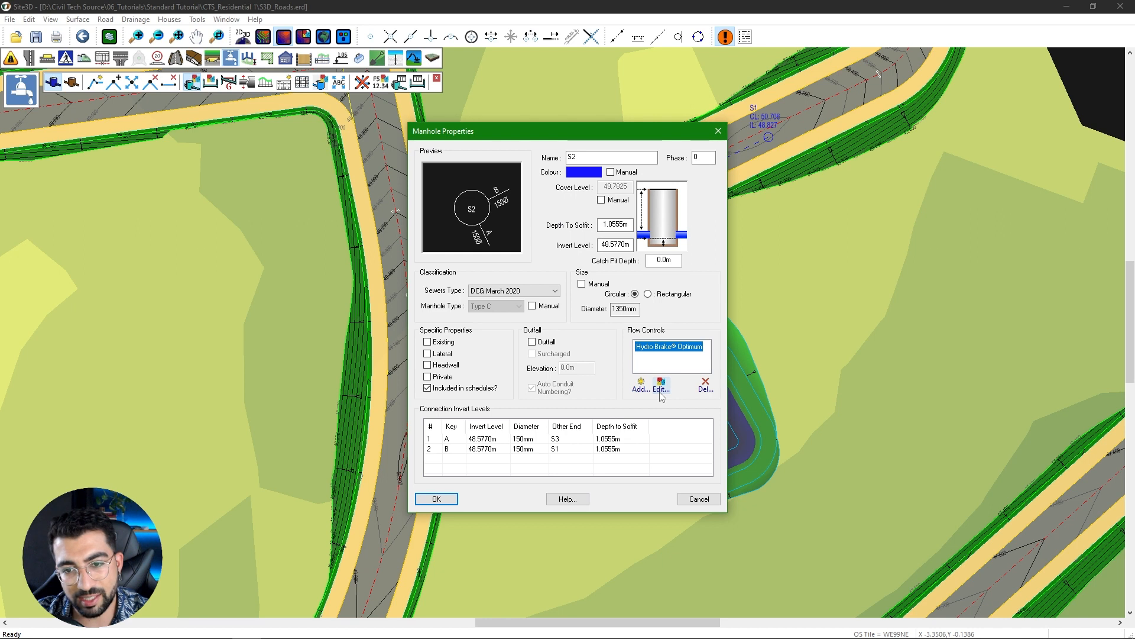
click(636, 389)
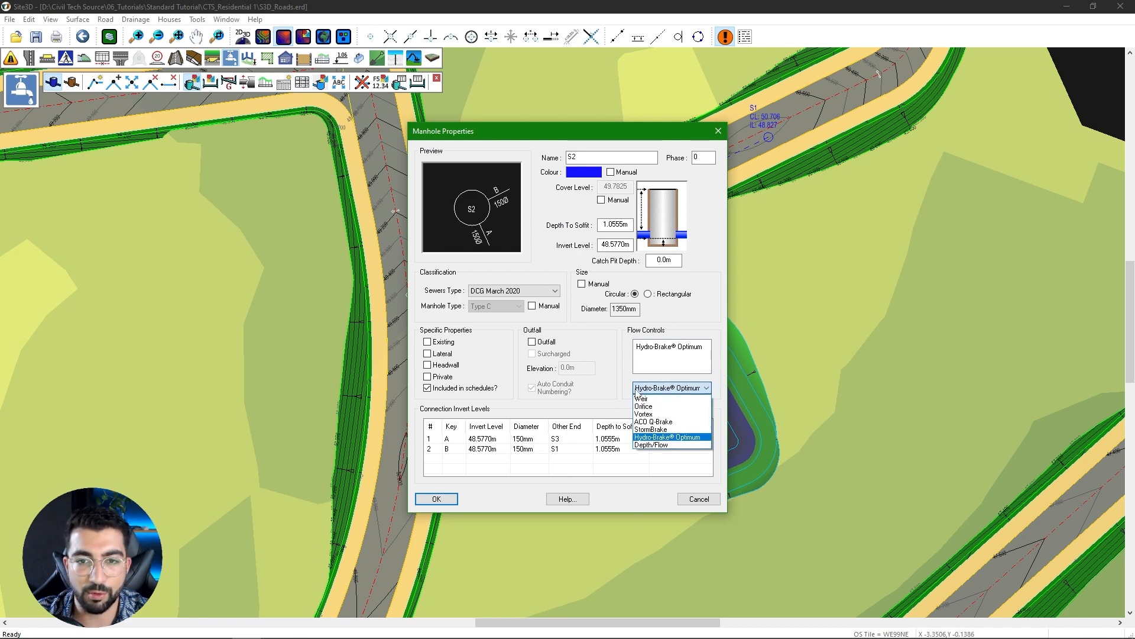
click(648, 399)
text(1)
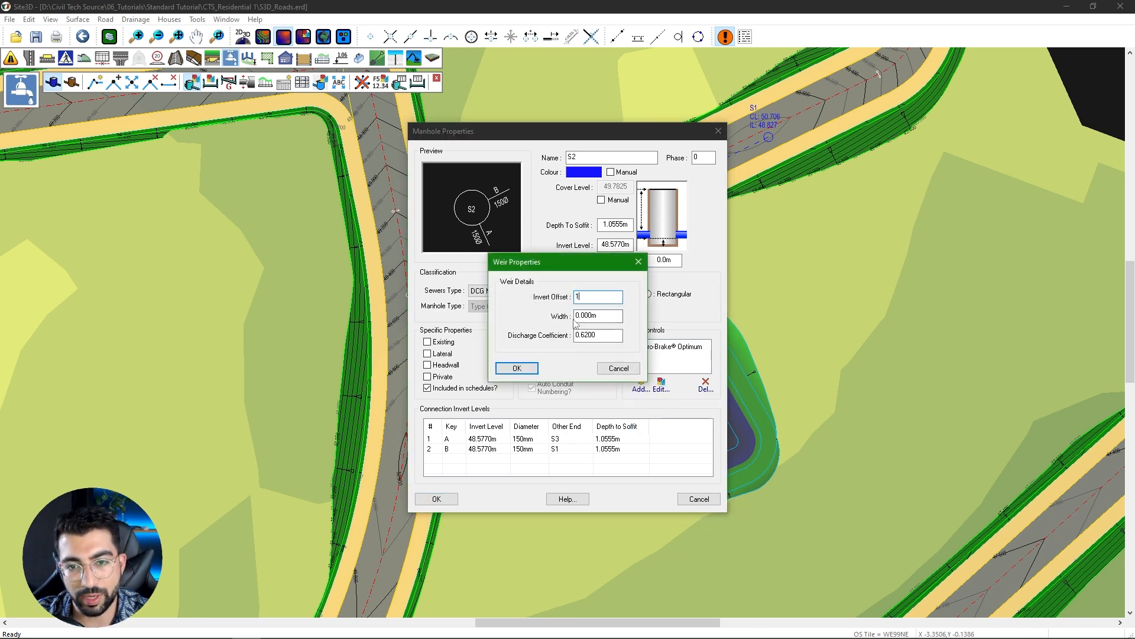
drag(616, 318, 573, 317)
text(0.1)
click(517, 368)
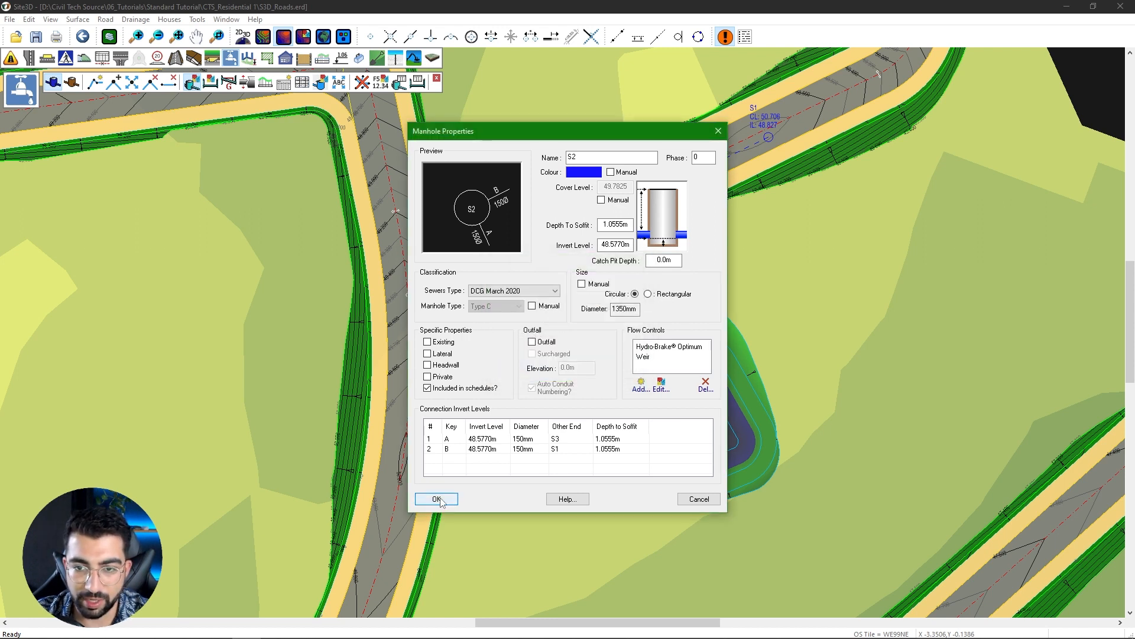
click(437, 499)
scroll(520, 272, up, 5)
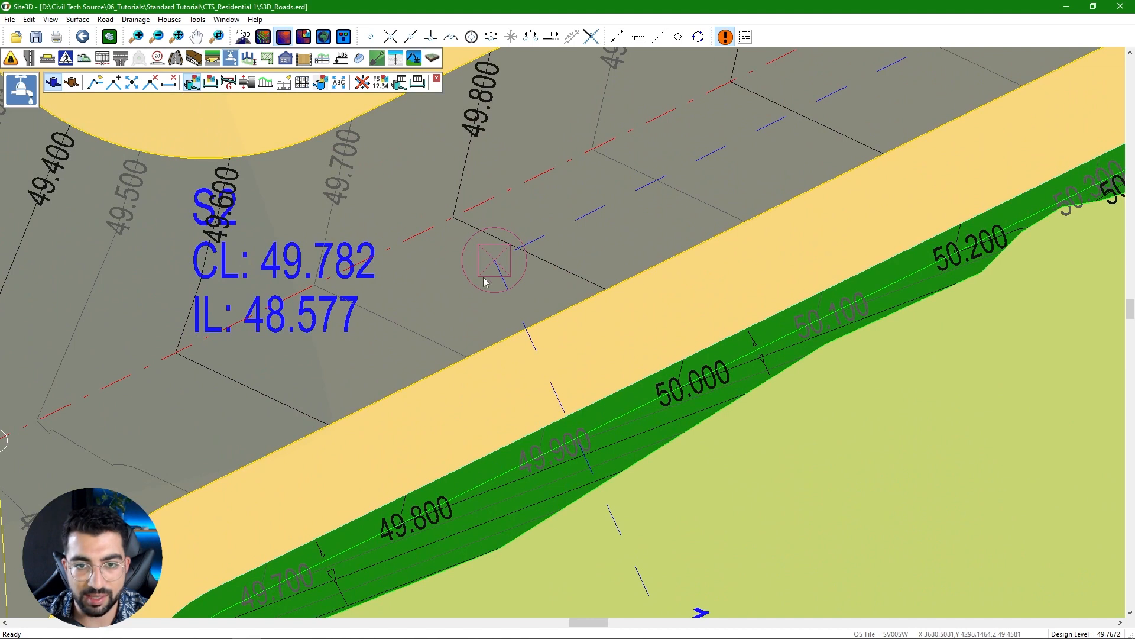
scroll(481, 300, down, 5)
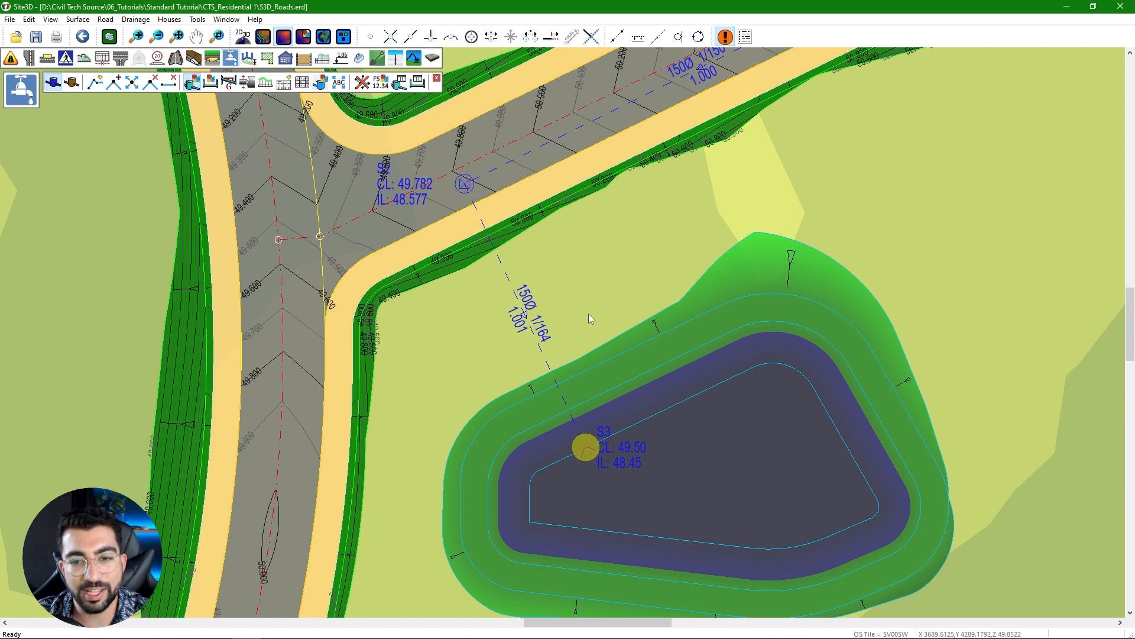
scroll(588, 313, down, 2)
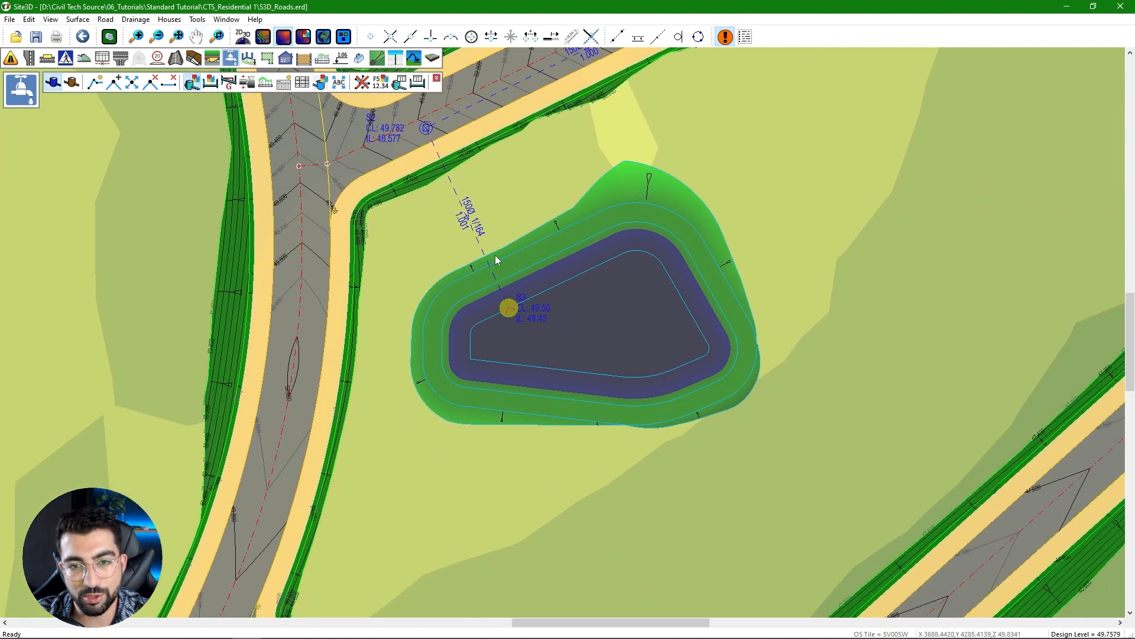
click(508, 308)
click(425, 127)
click(270, 85)
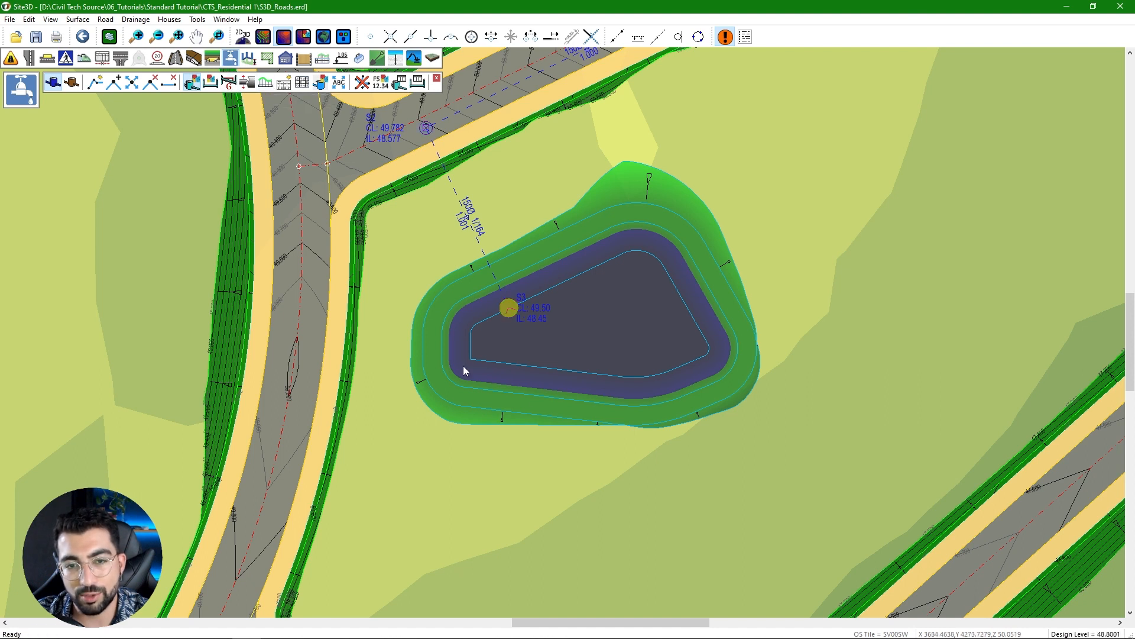